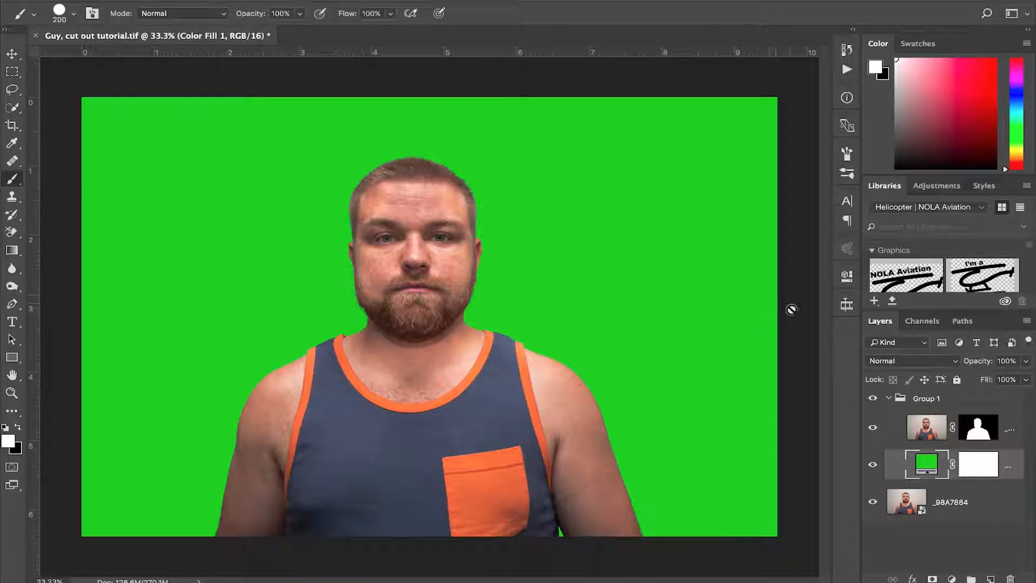
Delete the layer group holding the finished cutout, keeping only the original photo layer
left_click(888, 398)
left_click(872, 398)
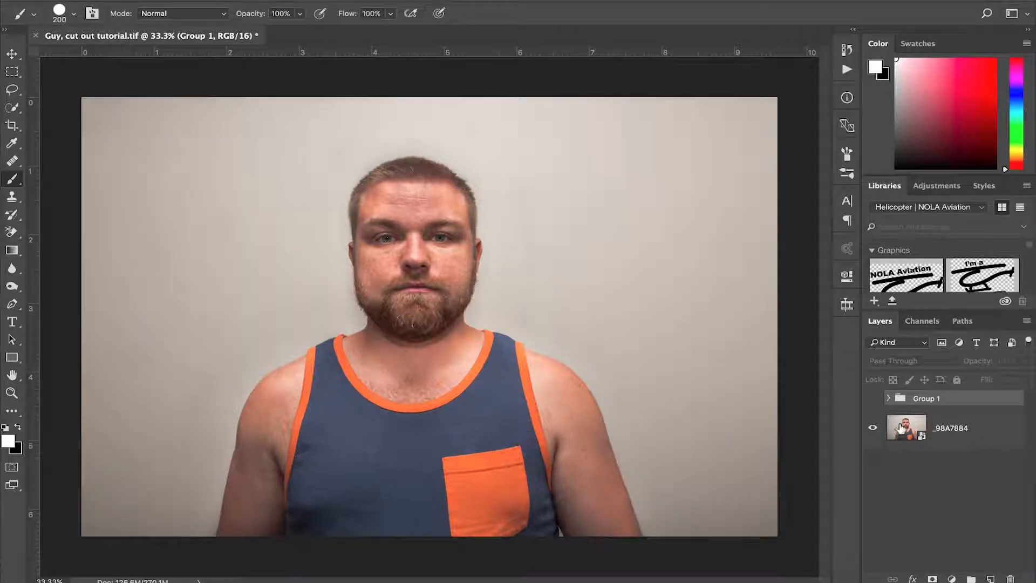
key("BackSpace")
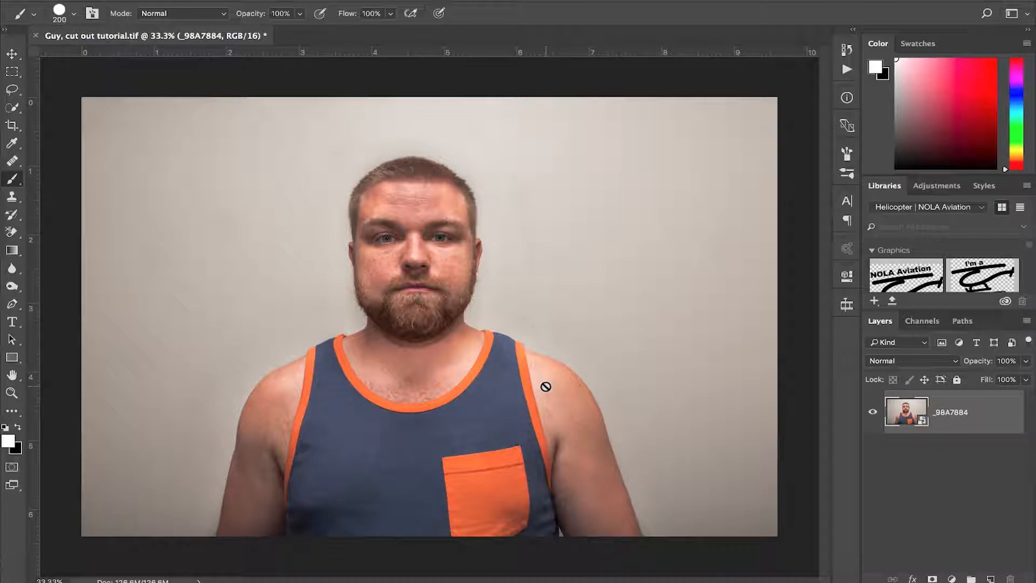
Open the photo layer in Select and Mask and preview it as a red Overlay at 50% opacity
left_click(12, 72)
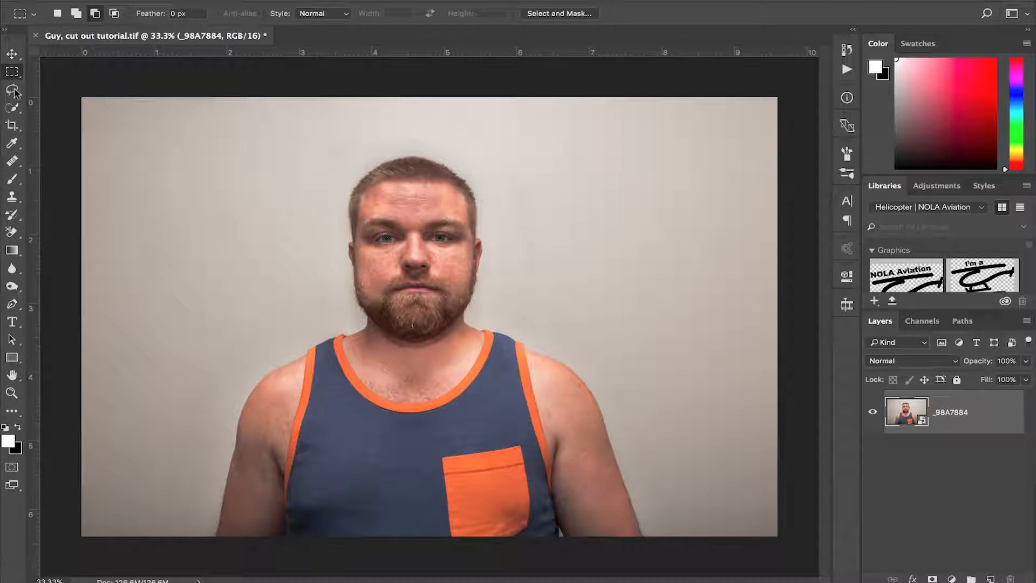
left_click(12, 90)
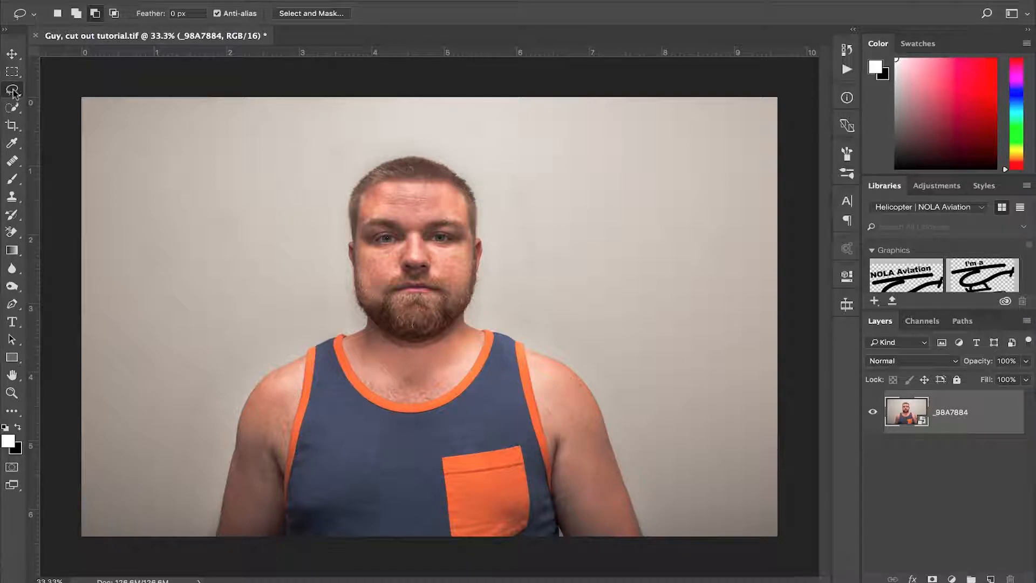
left_click(12, 108)
left_click(12, 91)
left_click(319, 18)
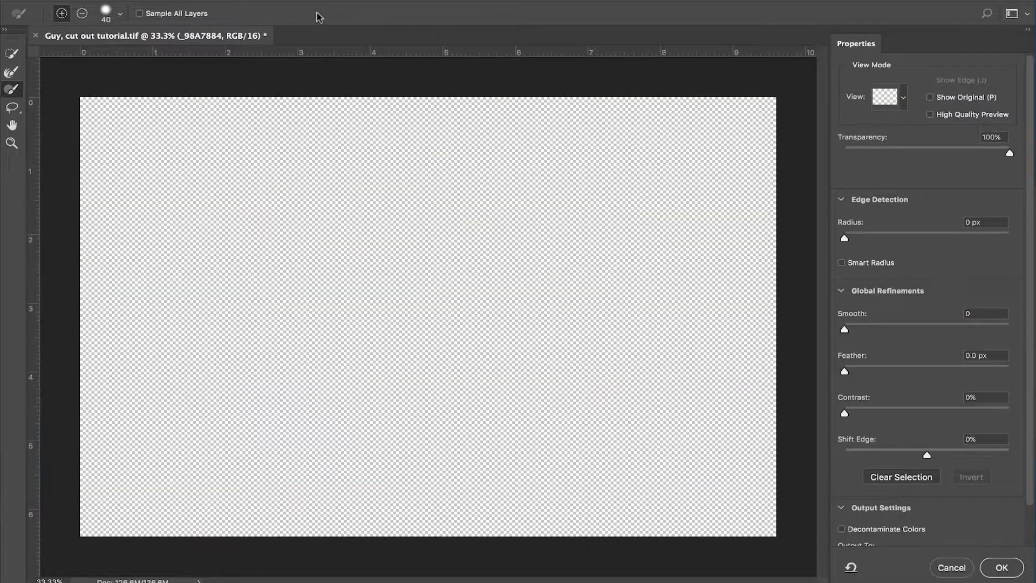
left_click(904, 97)
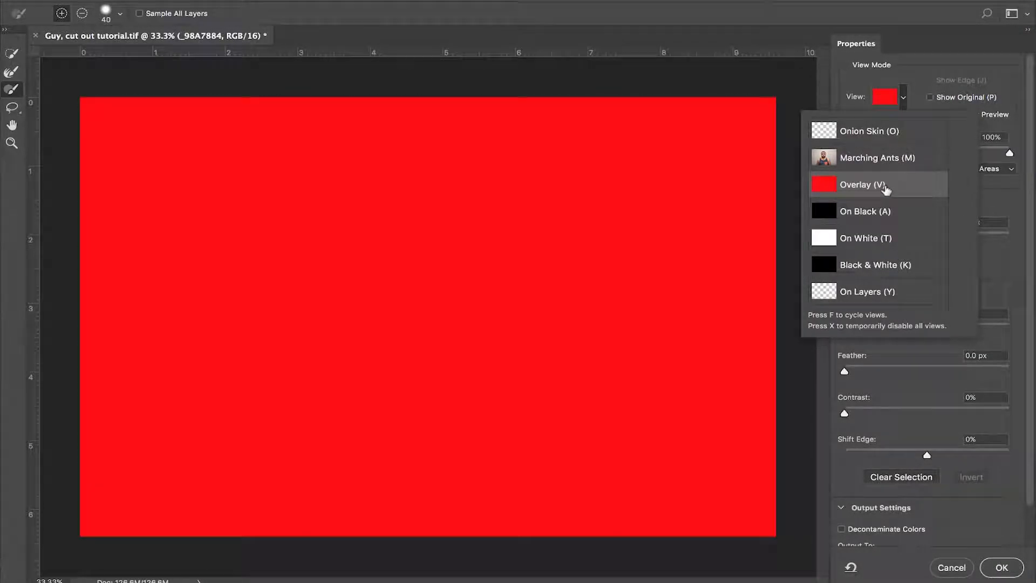
left_click(886, 188)
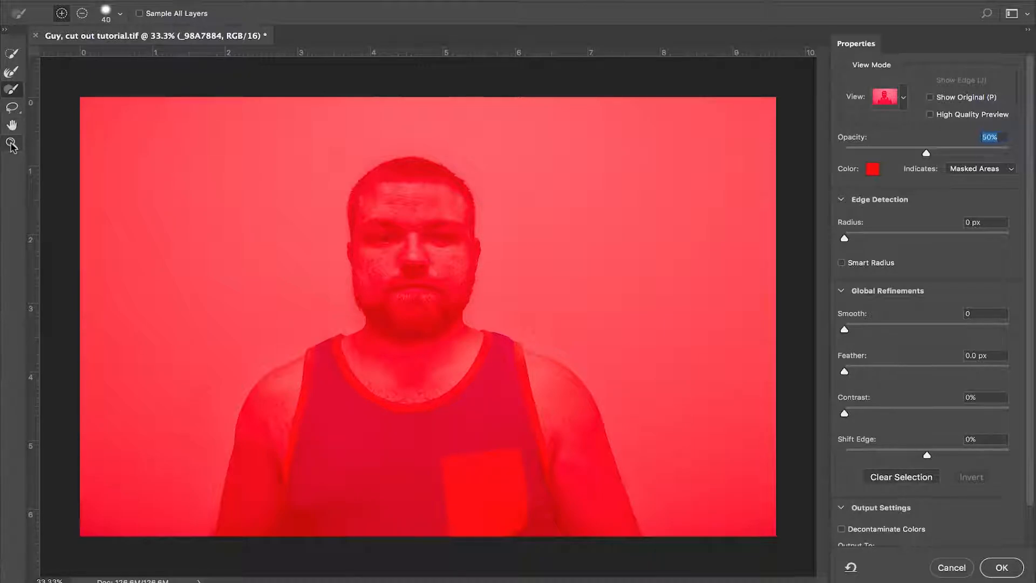
Preview with Marching Ants and select the man's head and neck down to the orange collar using Quick Selection
left_click(11, 53)
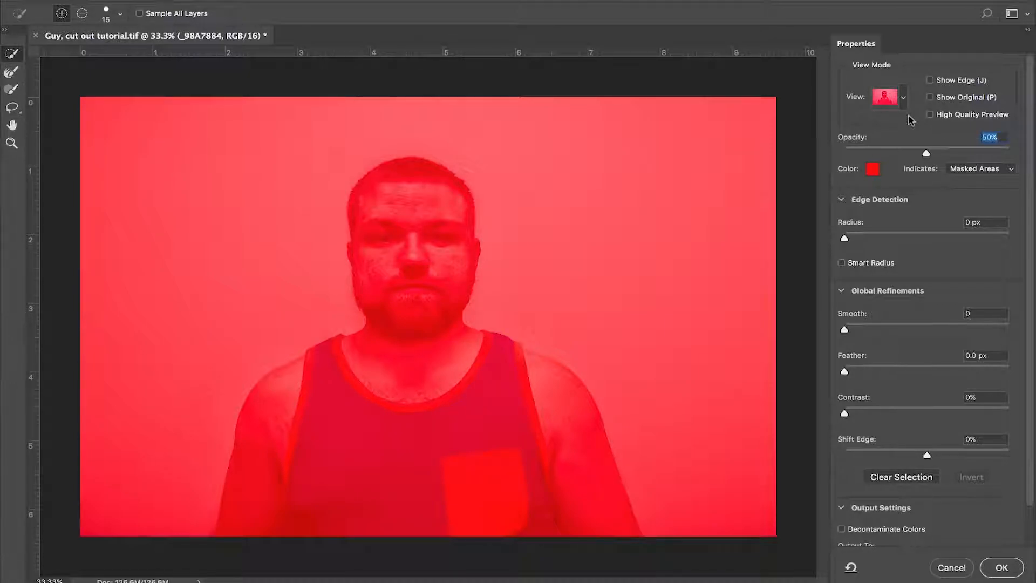
left_click(903, 99)
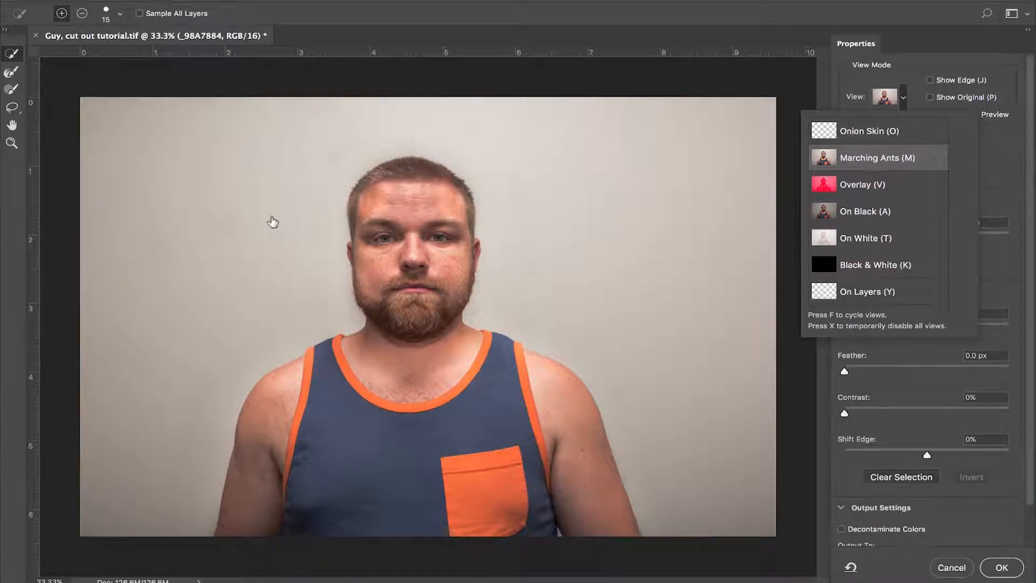
left_click(395, 186)
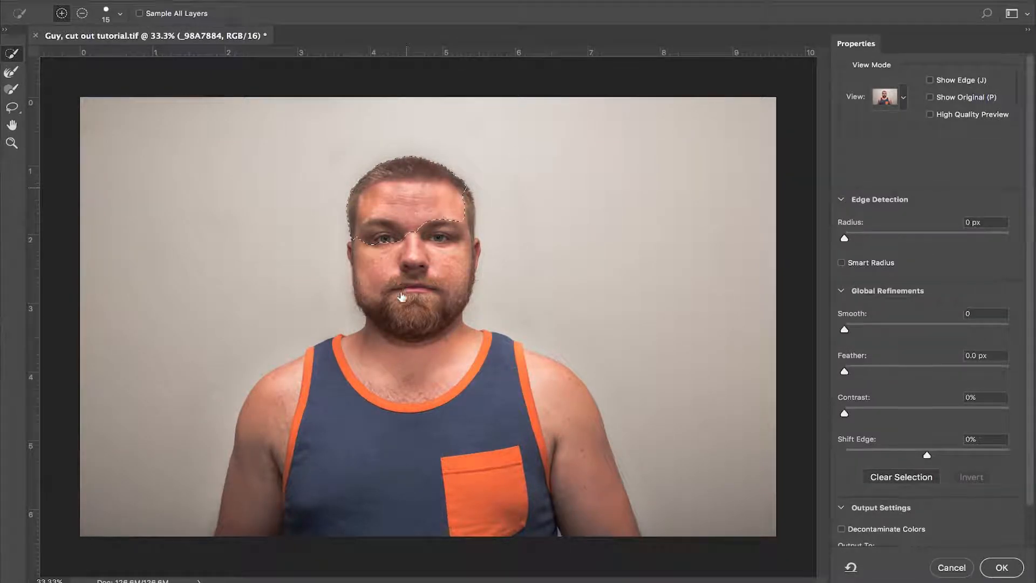
left_click_drag(408, 311, 409, 327)
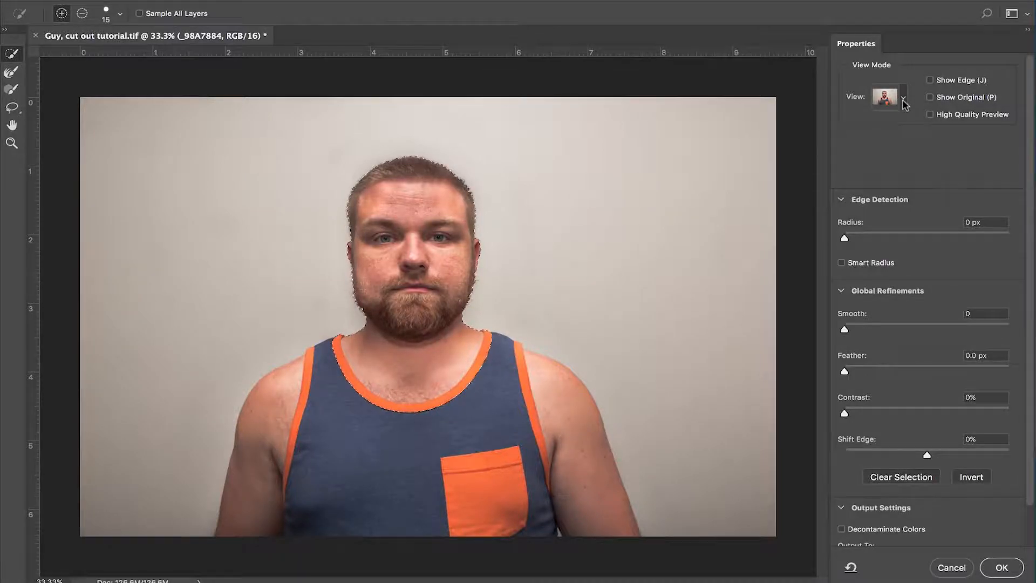
Compare the head selection in the Onion Skin, On Black, On White, Black & White and On Layers views, ending on Overlay
left_click(903, 98)
left_click(873, 135)
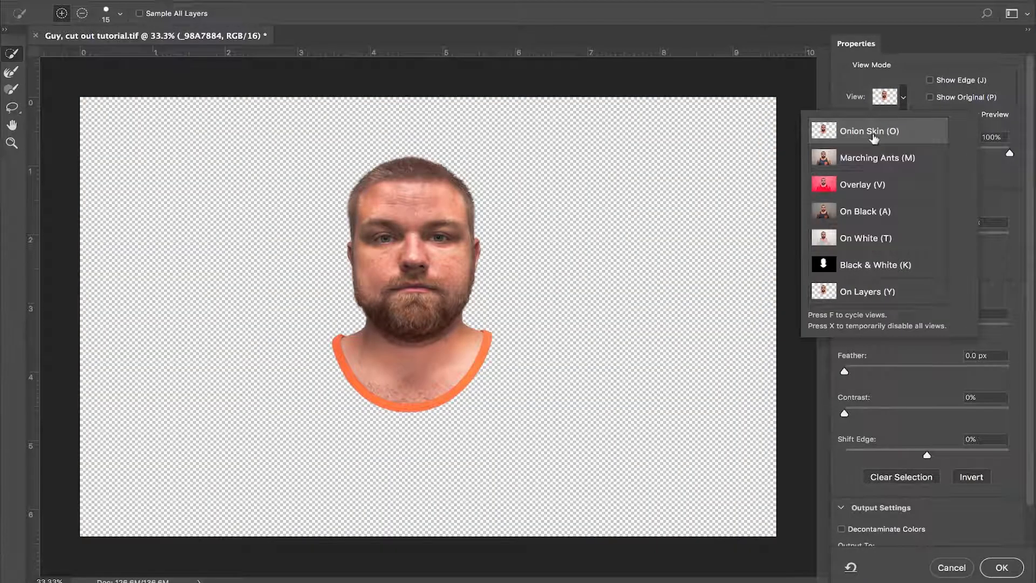
left_click(867, 185)
left_click(874, 214)
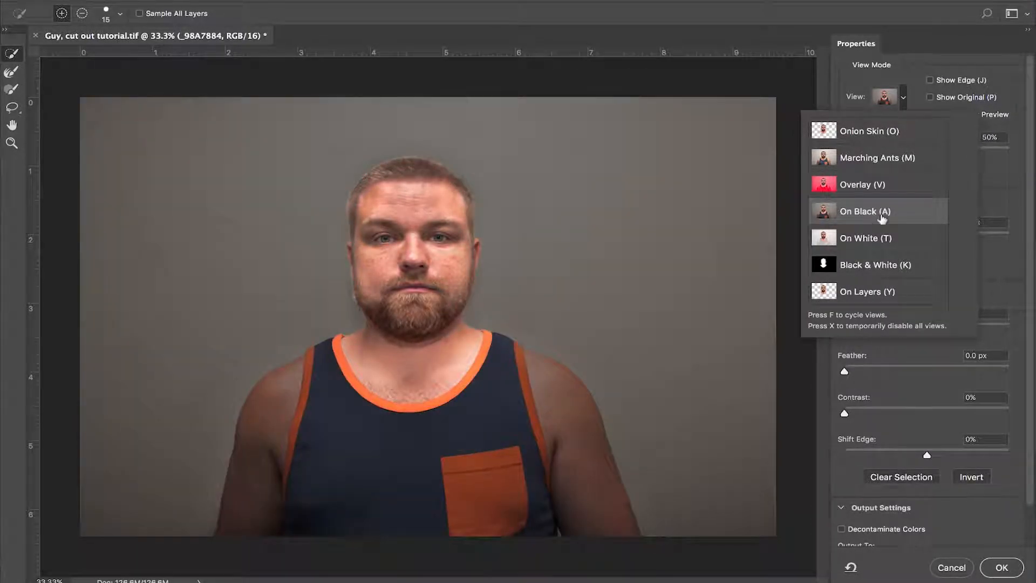
left_click(875, 239)
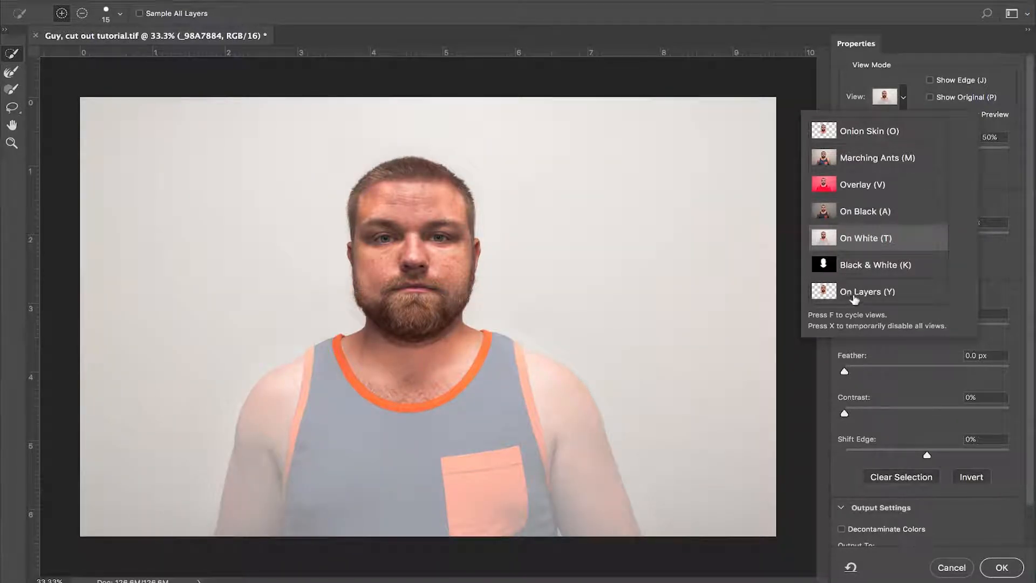
left_click(866, 268)
left_click(864, 294)
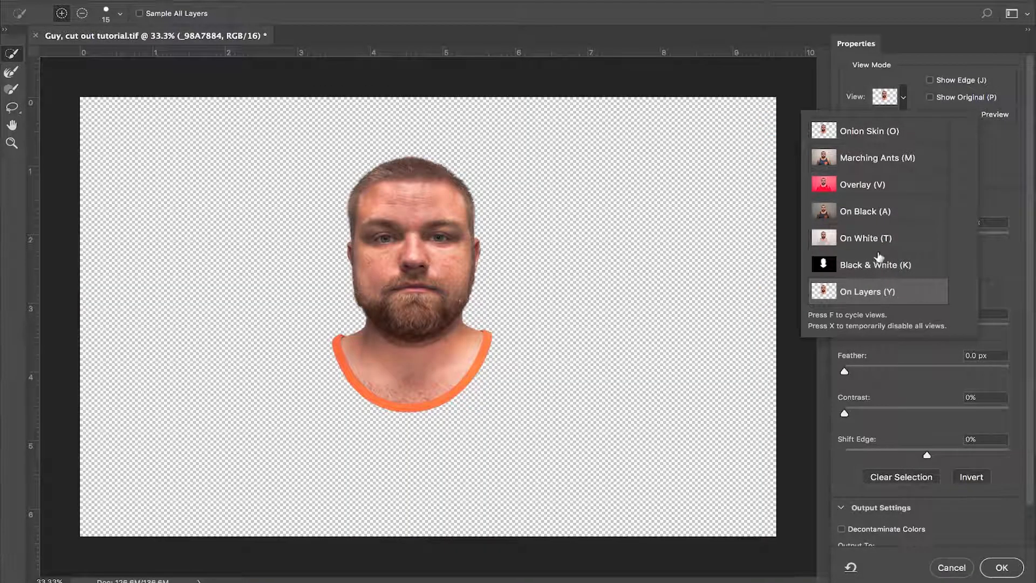
left_click(880, 186)
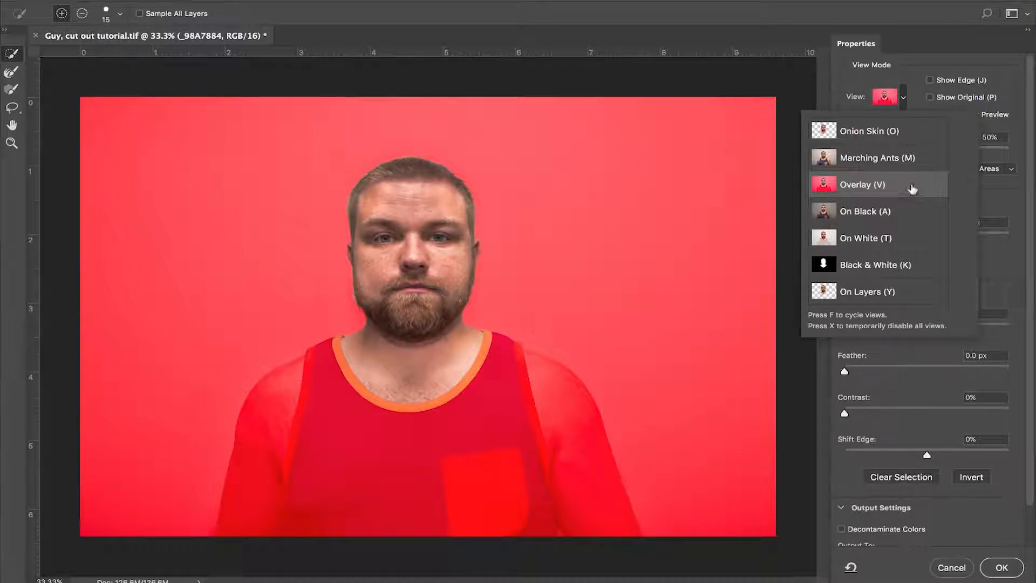
left_click(973, 191)
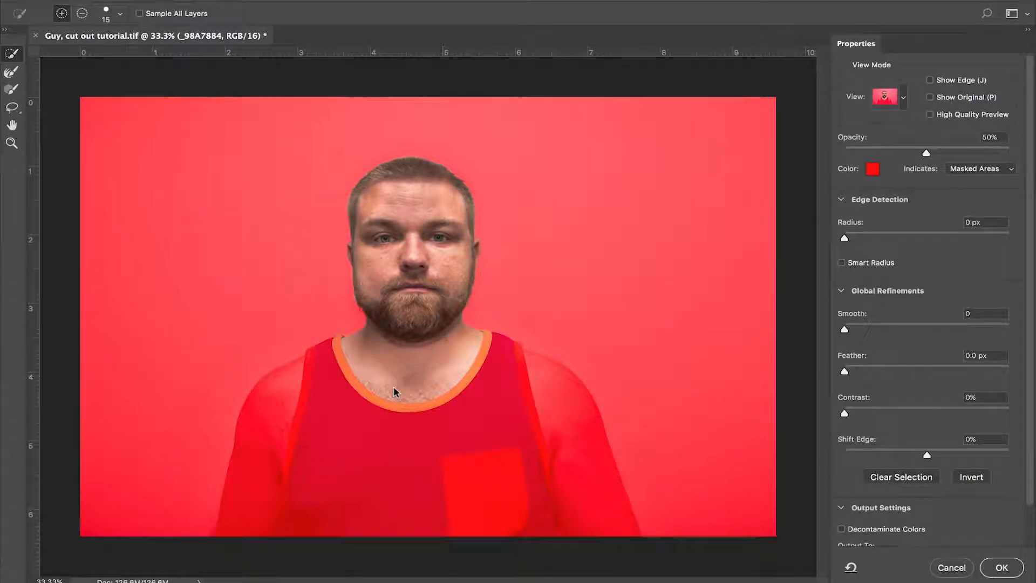
Add the shirt, shoulders and arms to the selection and set the overlay opacity to 100%
mouse_move(342, 358)
left_mouse_down()
mouse_move(261, 453)
mouse_move(248, 513)
mouse_move(256, 515)
left_mouse_up()
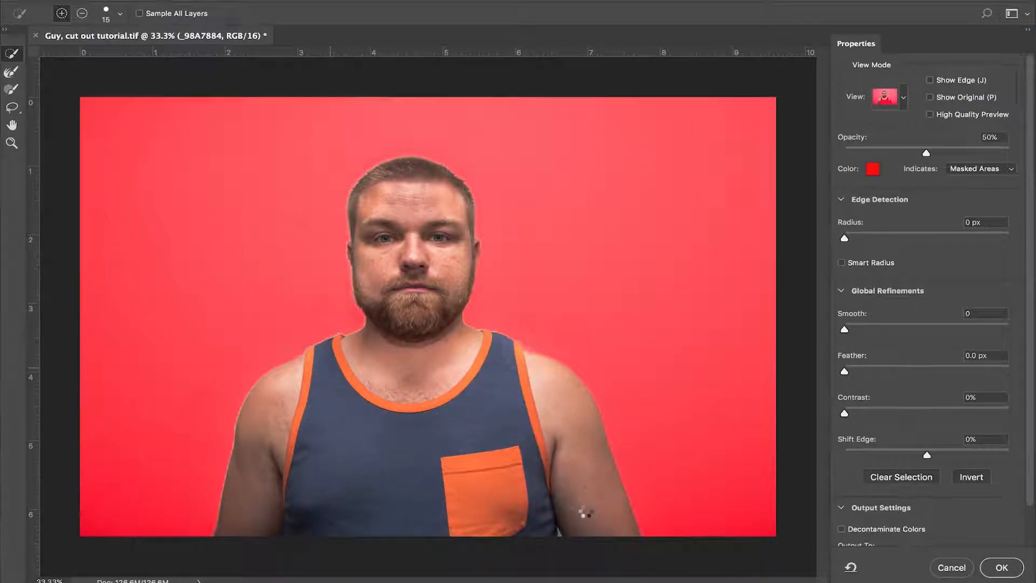
left_click_drag(926, 152, 1010, 152)
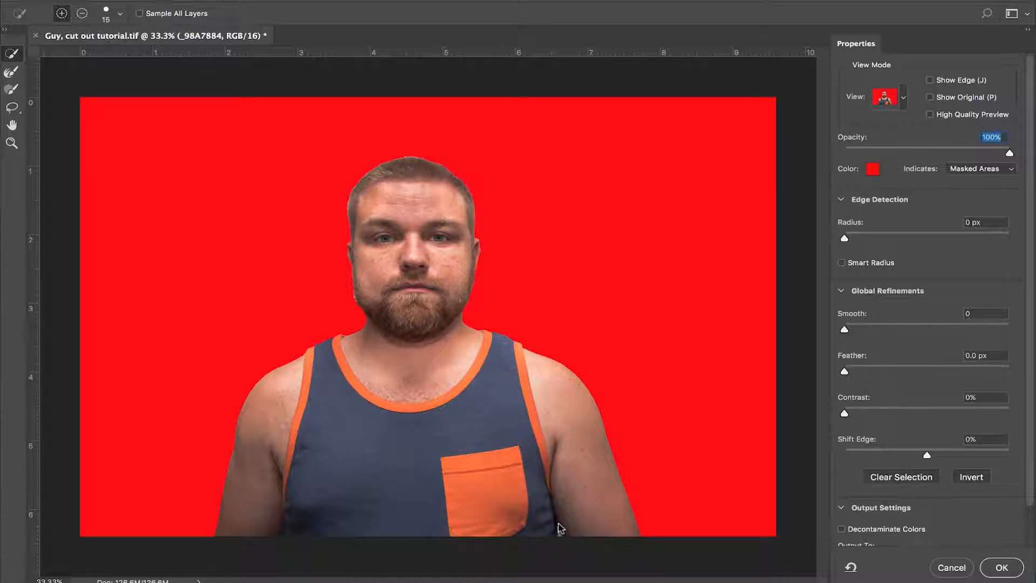
Subtract the small background gap between the shirt and the arm beside the orange pocket from the selection
key("super+plus")
key("super+plus")
left_click_drag(668, 524, 418, 96)
left_click_drag(607, 494, 519, 287)
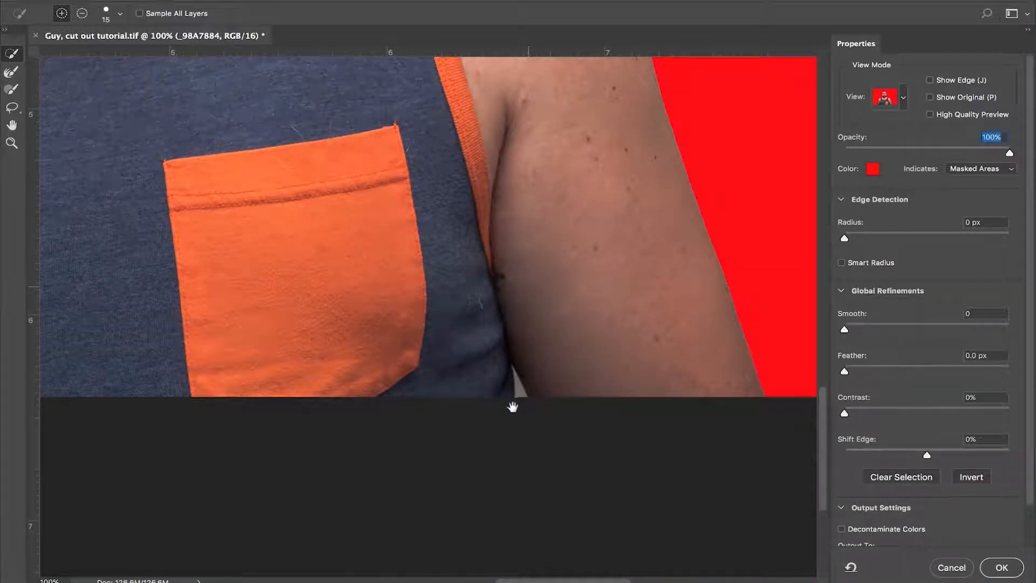
key("alt")
left_click_drag(518, 394, 513, 375)
left_click(16, 96)
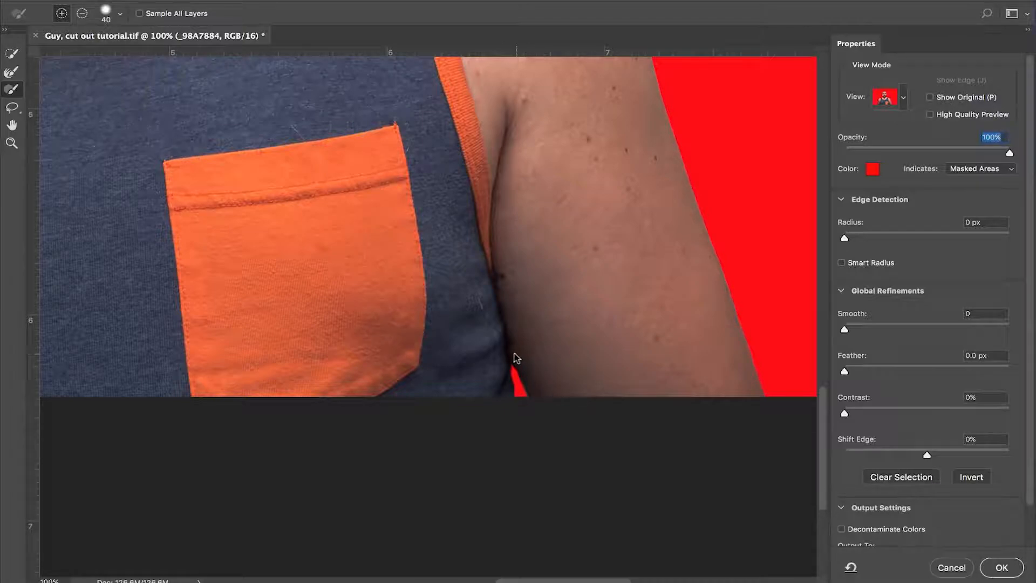
left_click(12, 54)
key("super+minus")
key("super+minus")
key("super+minus")
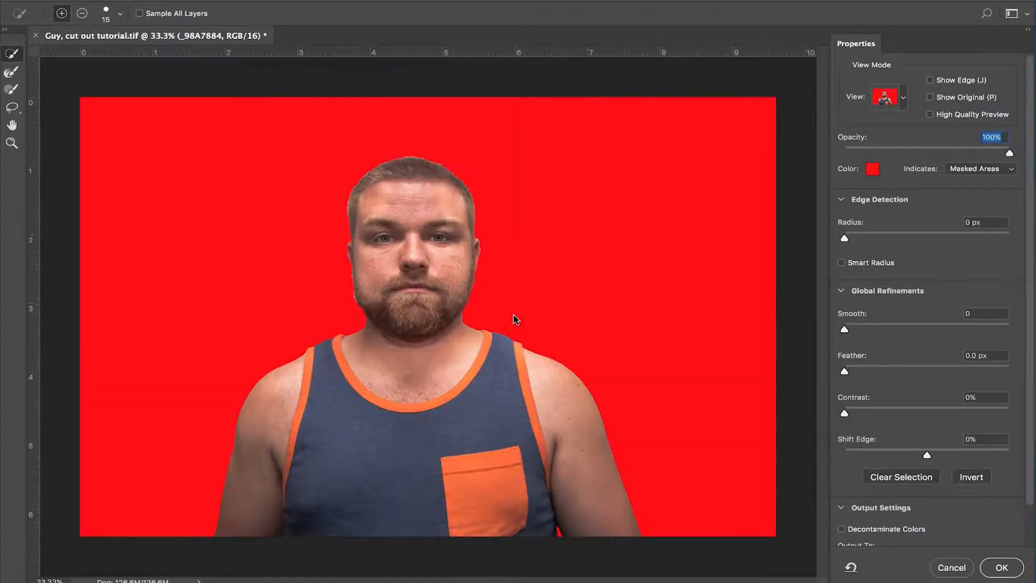
Show the mask in Black & White and refine the hair and beard outline with the Refine Edge Brush at size 200
left_click_drag(363, 210, 376, 181)
left_click(904, 97)
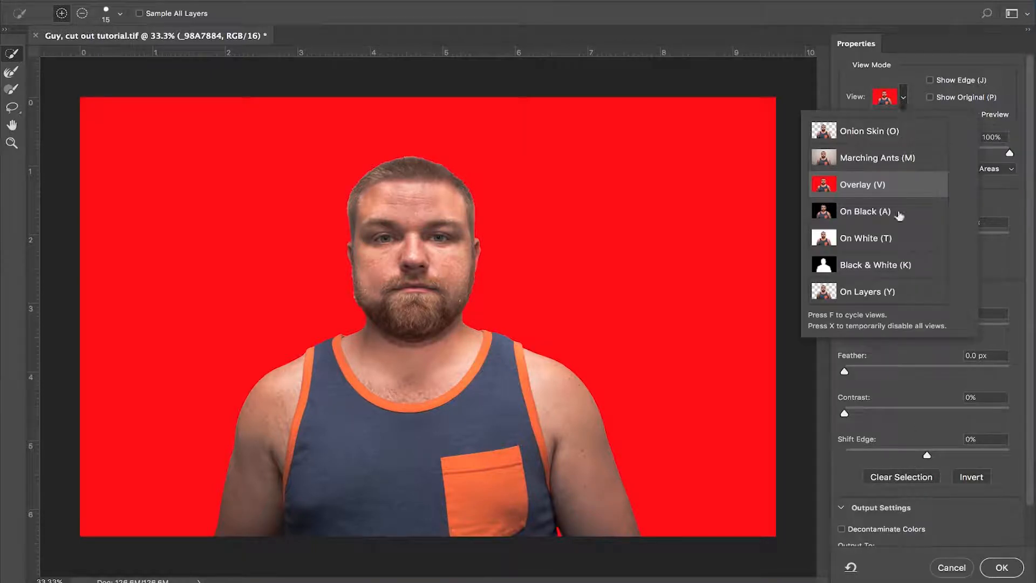
left_click(883, 266)
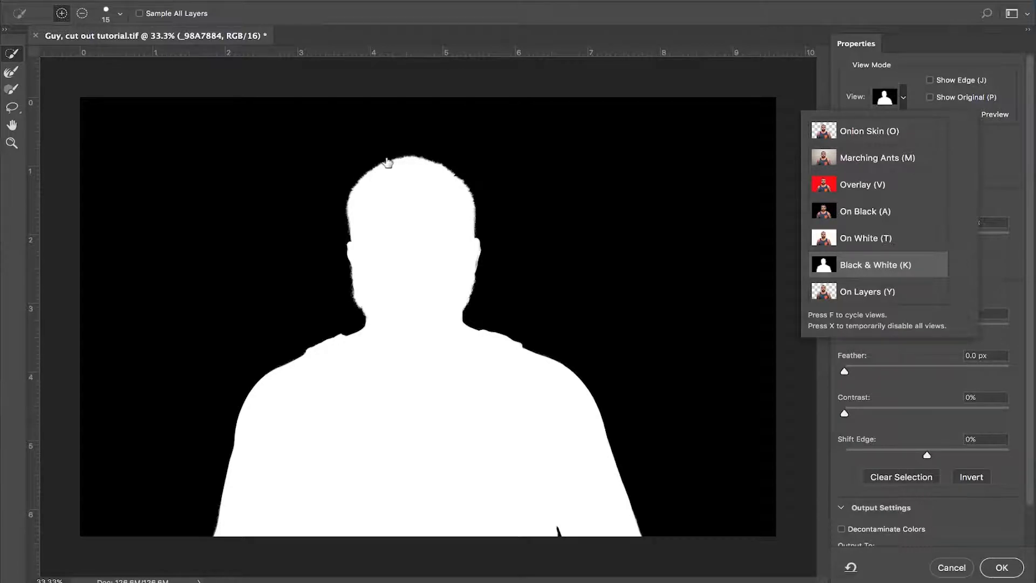
left_click(12, 73)
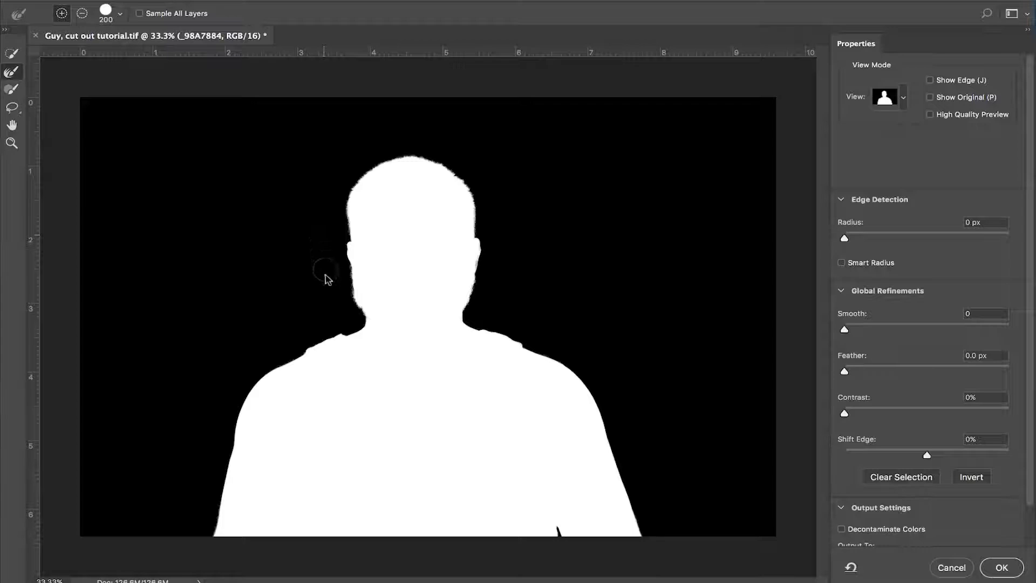
mouse_move(336, 315)
left_mouse_down()
mouse_move(334, 271)
mouse_move(385, 154)
mouse_move(405, 150)
mouse_move(440, 159)
mouse_move(484, 202)
mouse_move(485, 277)
mouse_move(473, 300)
mouse_move(495, 305)
left_mouse_up()
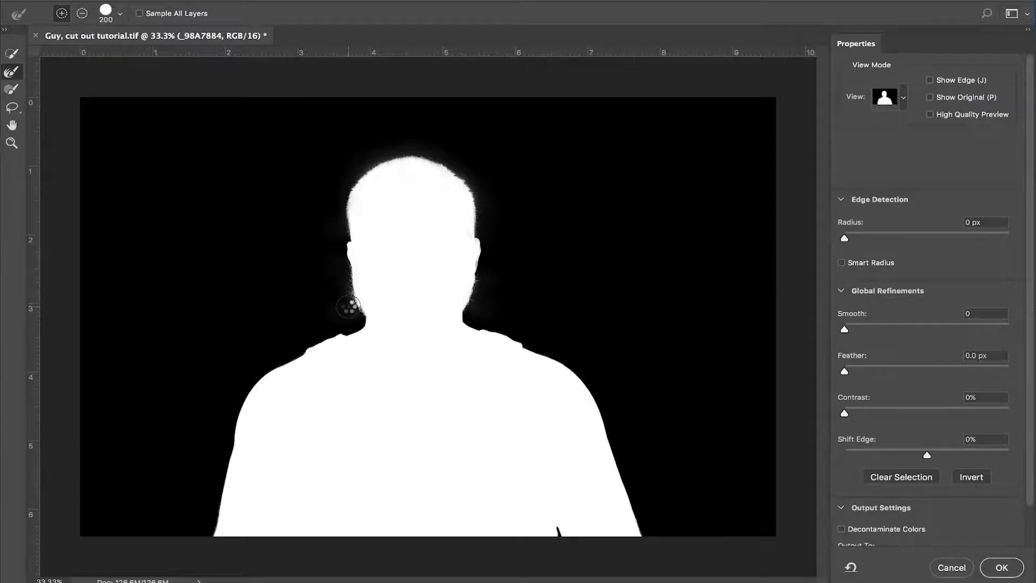
Brush away the gray background haze on both sides of the beard with the Refine Edge Brush in subtract mode
key("super+plus")
key("super+plus")
key("super+plus")
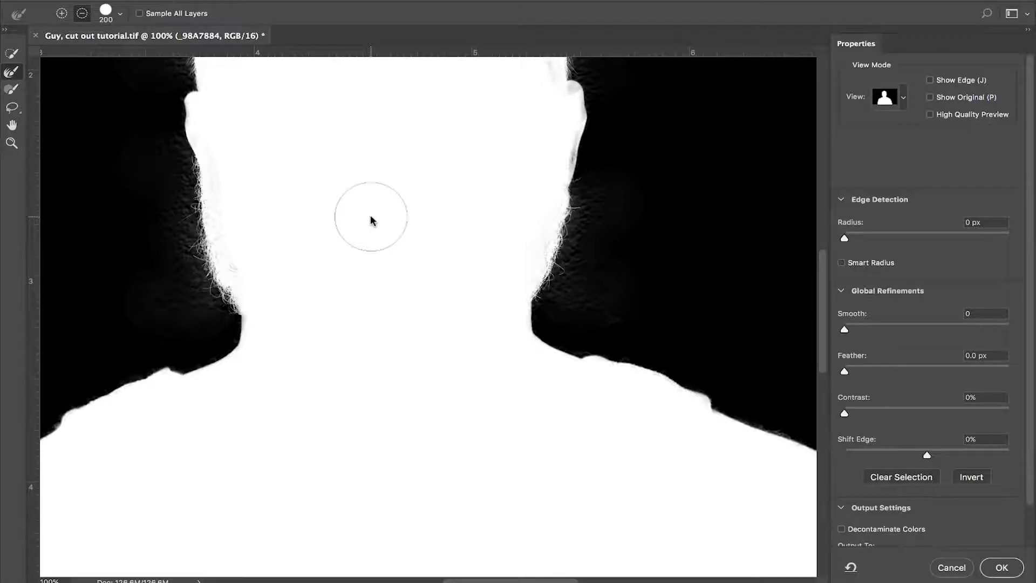
mouse_move(135, 208)
left_mouse_down("alt")
mouse_move(155, 198)
mouse_move(138, 222)
mouse_move(162, 307)
left_mouse_up("alt")
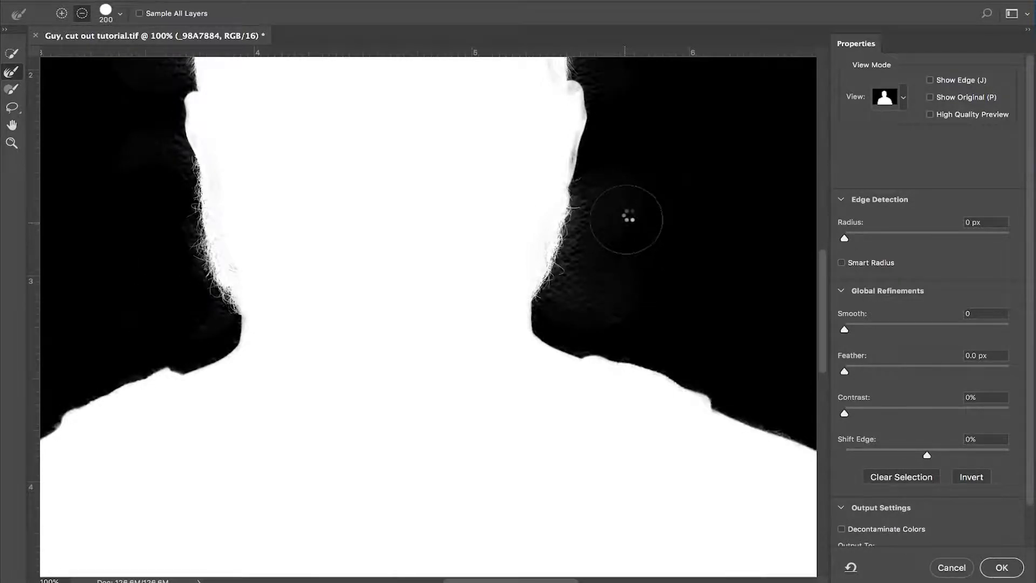
left_click_drag(615, 197, 599, 288, "alt")
Clear the leftover haze around the crown and sides of the hair with the subtracting Refine Edge Brush
scroll(671, 243, "up", 10)
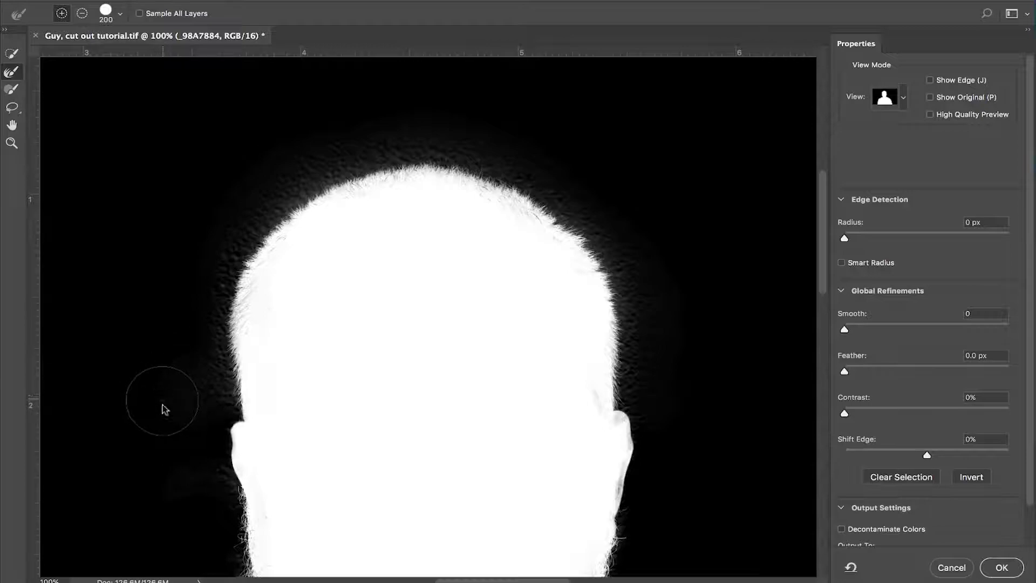
key("alt")
mouse_move(168, 381)
left_mouse_down()
mouse_move(177, 387)
mouse_move(170, 343)
left_mouse_up()
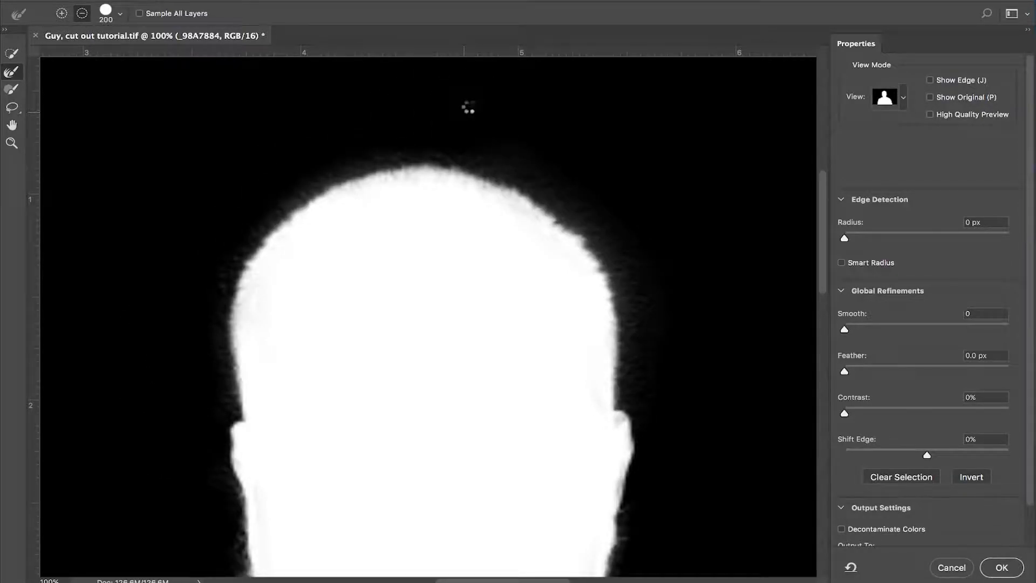
left_click_drag(224, 185, 432, 97)
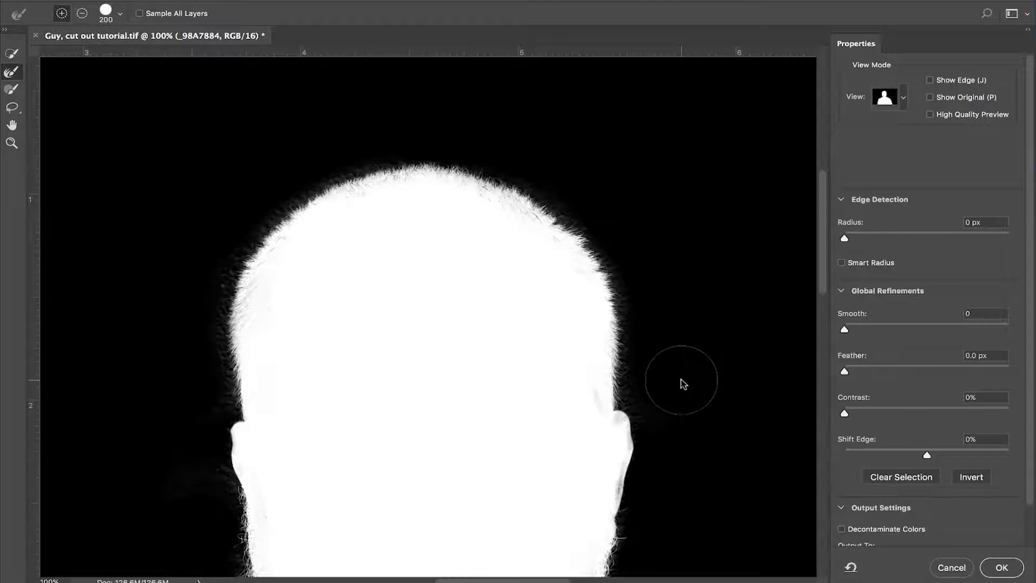
scroll(682, 383, "down", 5)
key("alt")
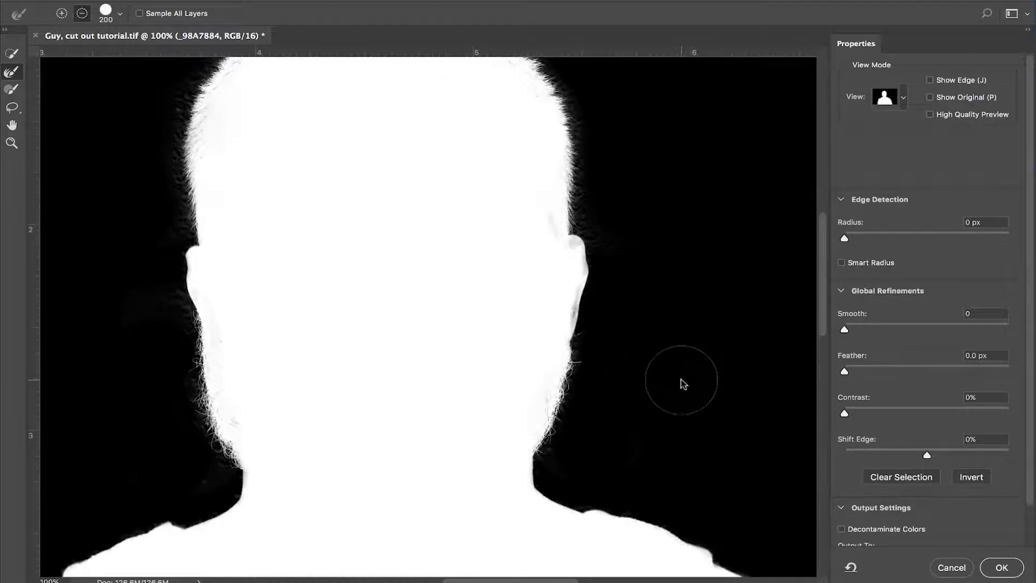
left_click_drag(625, 189, 630, 219)
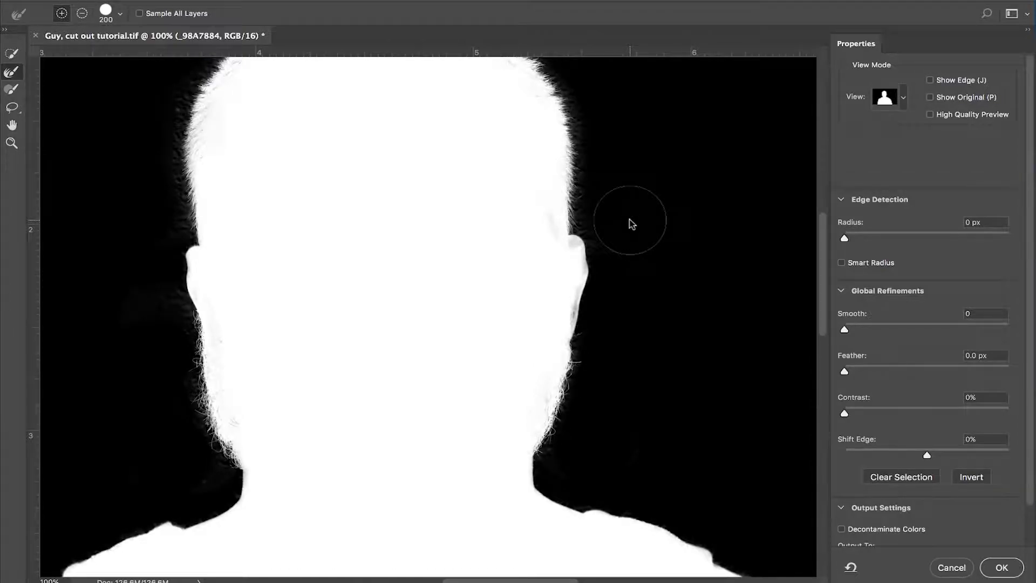
Paint the gray areas inside both ears solid white in the mask with the Brush tool at size 40
left_click(11, 89)
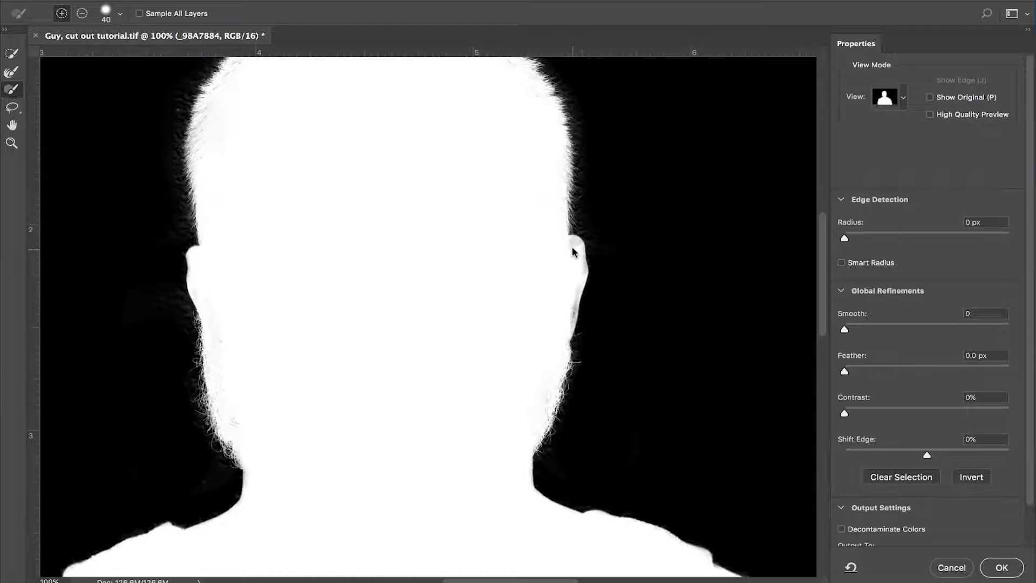
mouse_move(574, 246)
left_mouse_down()
mouse_move(584, 272)
mouse_move(556, 353)
left_mouse_up()
left_click_drag(197, 277, 200, 300)
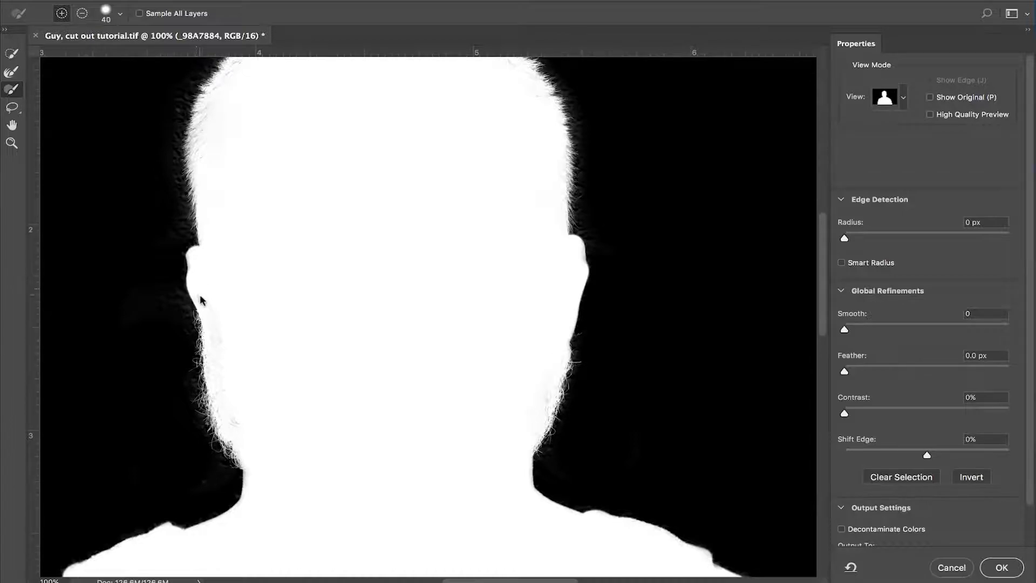
Inspect the whole black-and-white mask and preview the cutout in the On White and On Black views
scroll(330, 272, "up", 3)
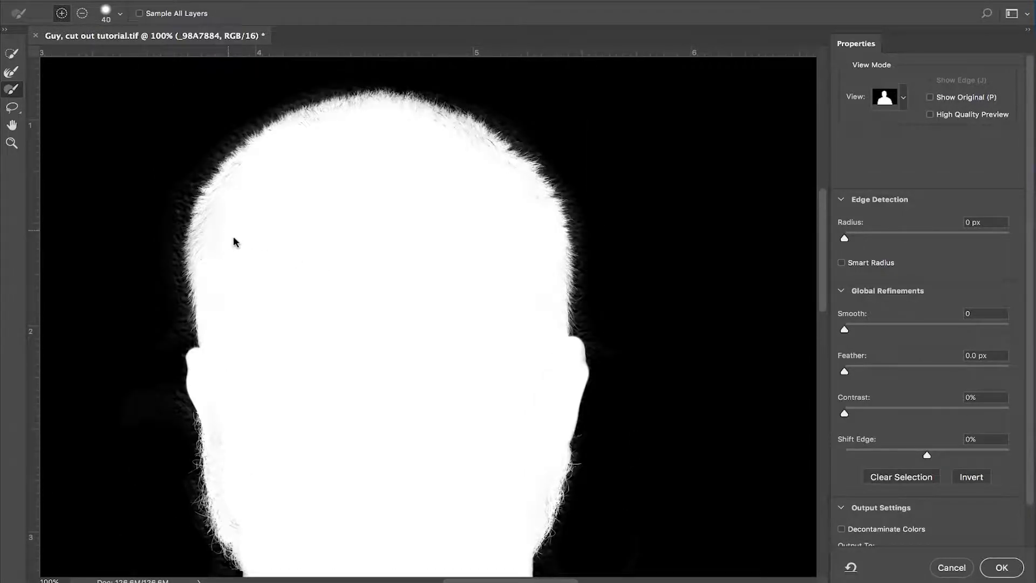
scroll(481, 189, "down", 10)
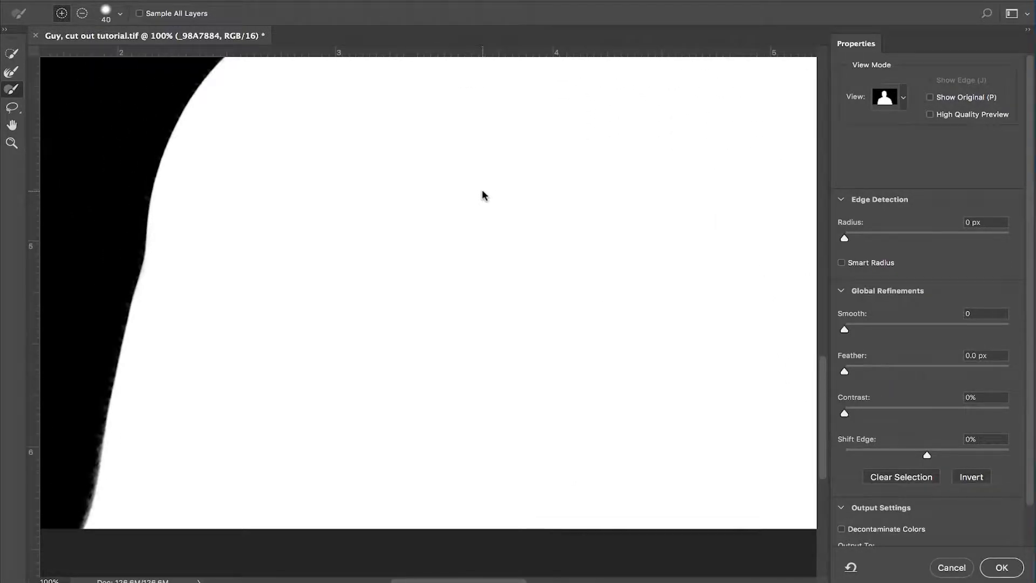
scroll(481, 192, "up", 3)
key("super+minus")
key("super+minus")
key("super+minus")
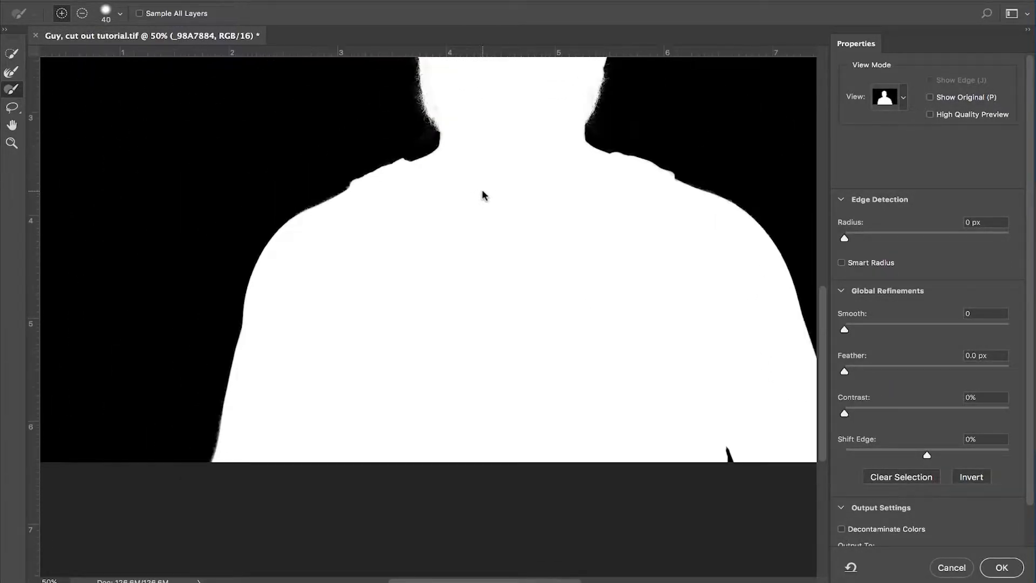
left_click(904, 100)
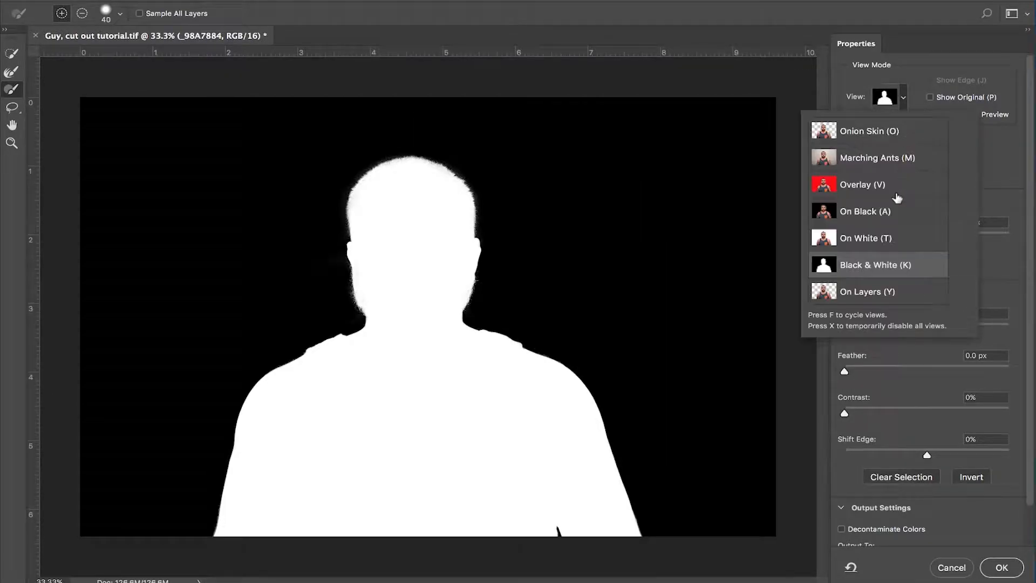
left_click(865, 239)
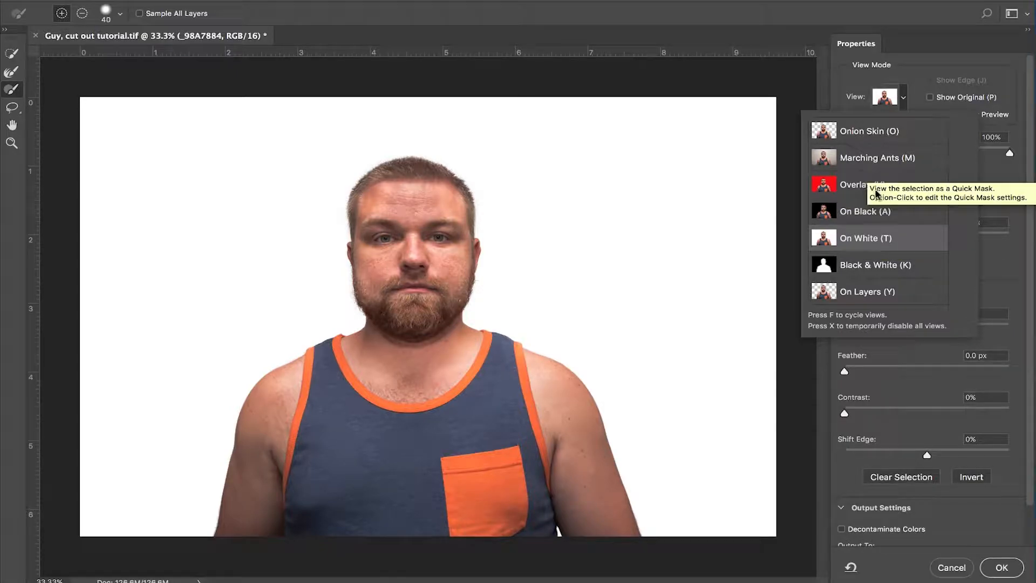
left_click(879, 212)
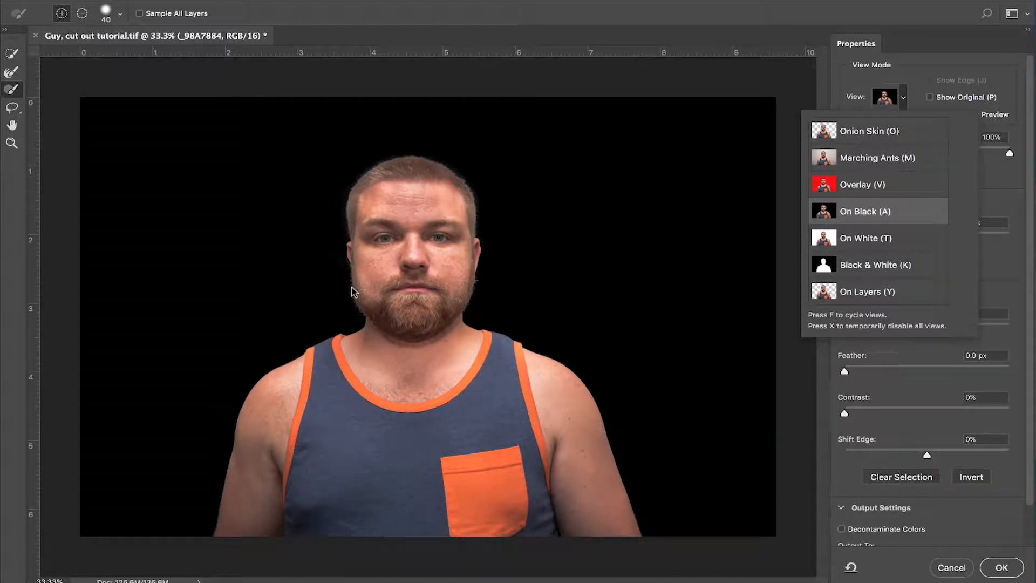
Switch the view mode to Overlay and reduce the Refine Edge Brush size to 60
left_click(860, 186)
key("super+plus")
key("super+plus")
key("super+plus")
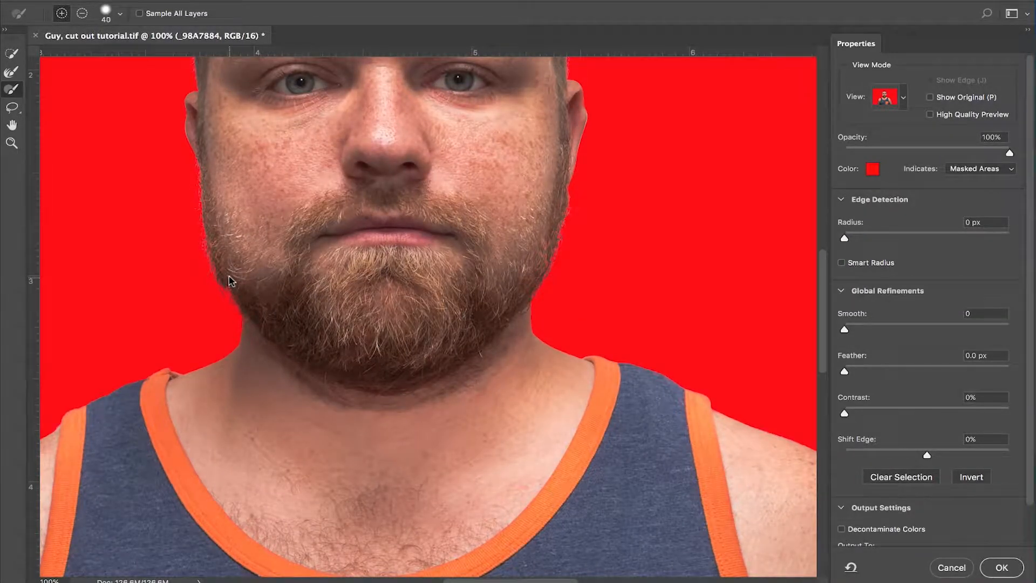
key("r")
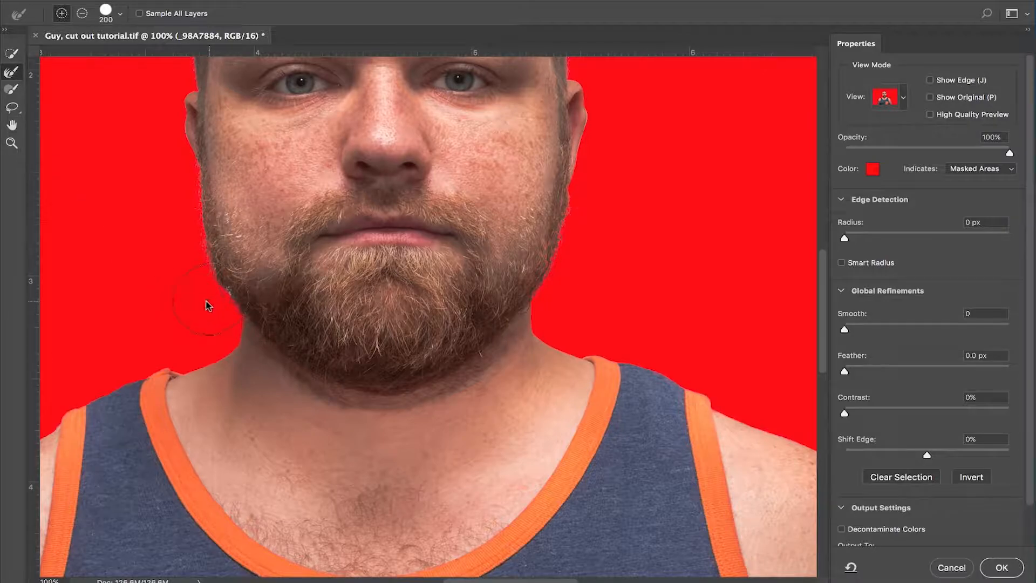
key("bracketleft")
key("bracketleft")
key("bracketleft")
key("bracketleft")
key("bracketleft")
key("bracketleft")
key("bracketleft")
key("bracketleft")
Compare the whole cutout with High Quality Preview and Show Original each switched on and off again
key("ctrl+minus")
key("ctrl+minus")
key("ctrl+minus")
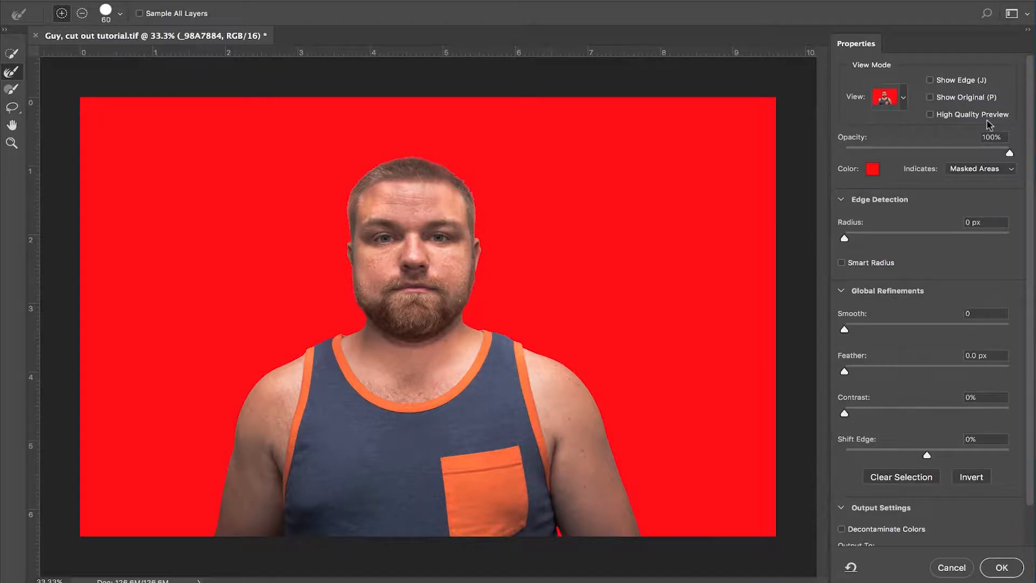
left_click(930, 114)
left_click(930, 114)
left_click(931, 98)
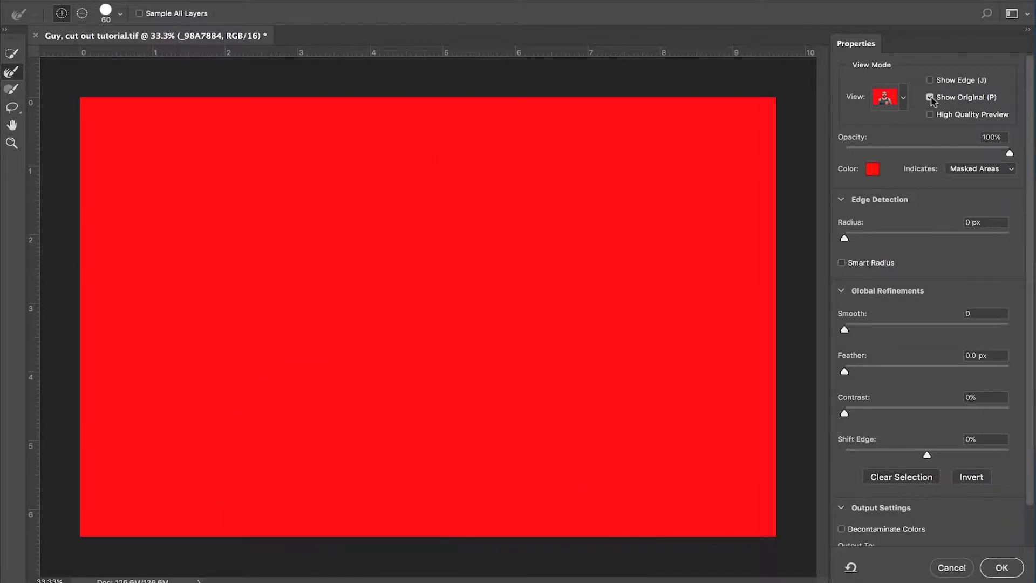
left_click(930, 98)
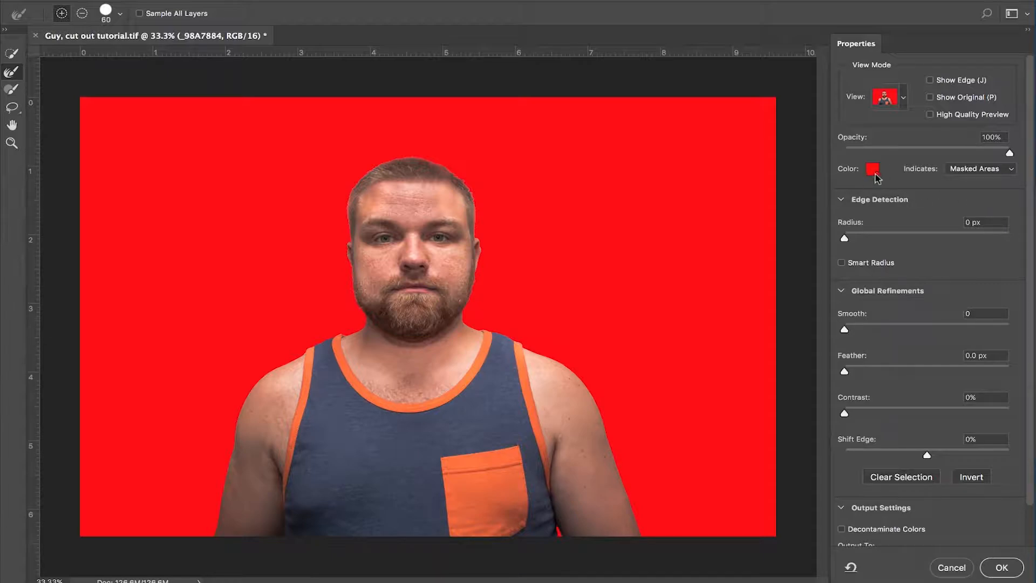
Try a green overlay color for the masked areas and return it to red (ff0000)
left_click(874, 170)
left_click(844, 244)
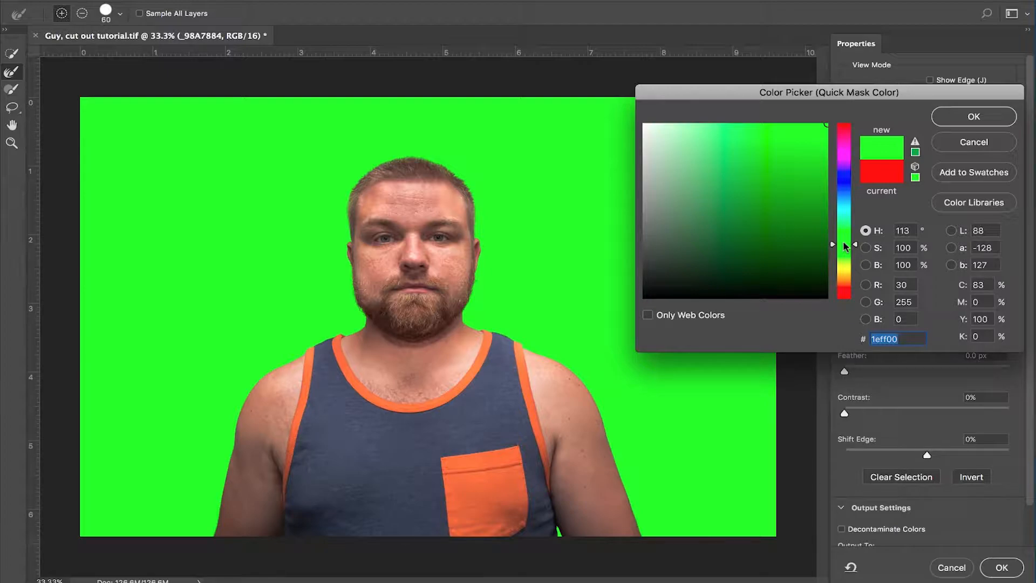
left_click_drag(844, 244, 850, 123)
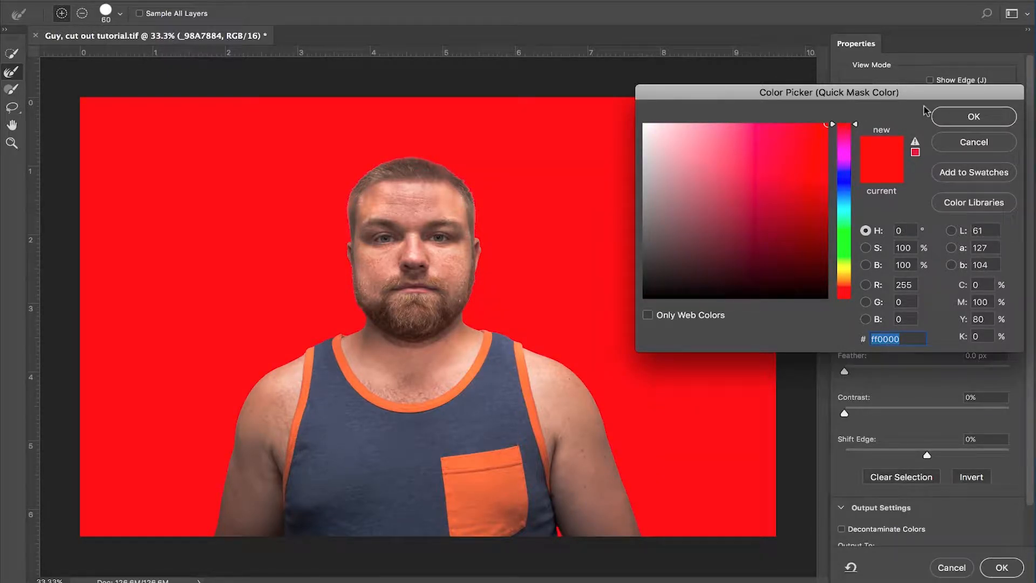
left_click(973, 116)
Try an Edge Detection radius of 3 px and Smart Radius, and reset both
left_click_drag(845, 239, 879, 249)
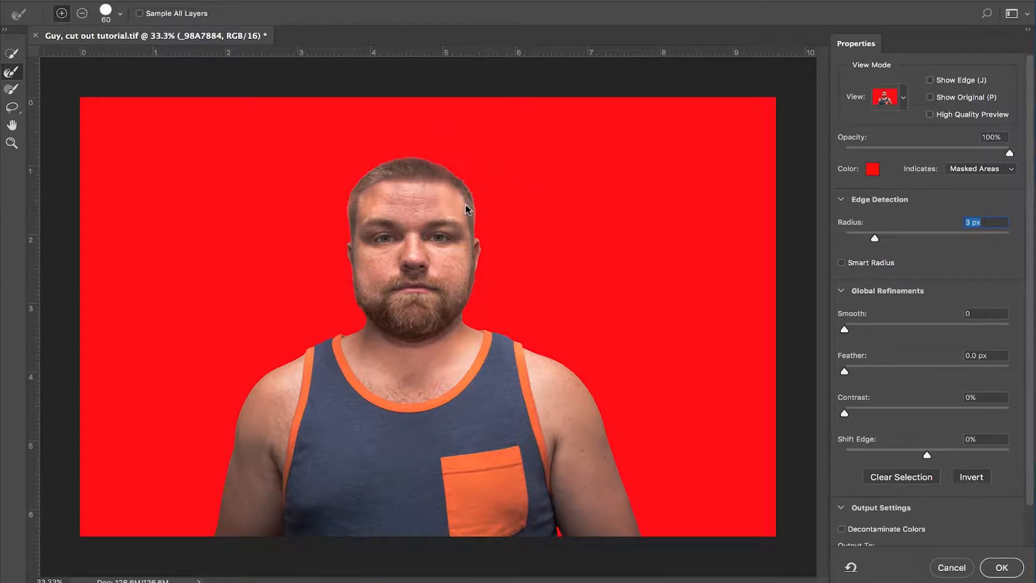
left_click_drag(874, 240, 793, 296)
left_click(858, 262)
left_click_drag(846, 238, 867, 239)
left_click_drag(865, 238, 818, 250)
left_click(841, 263)
Try a higher Smooth value and a Shift Edge of -54%, and reset both to 0
left_click_drag(845, 333, 867, 331)
left_click_drag(868, 330, 819, 325)
left_click_drag(926, 455, 891, 459)
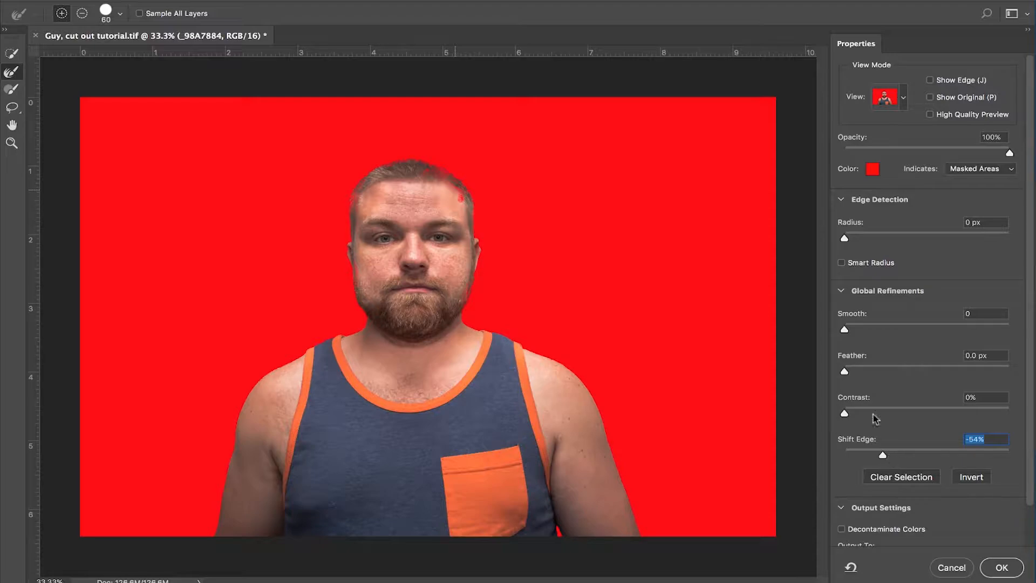
type("0")
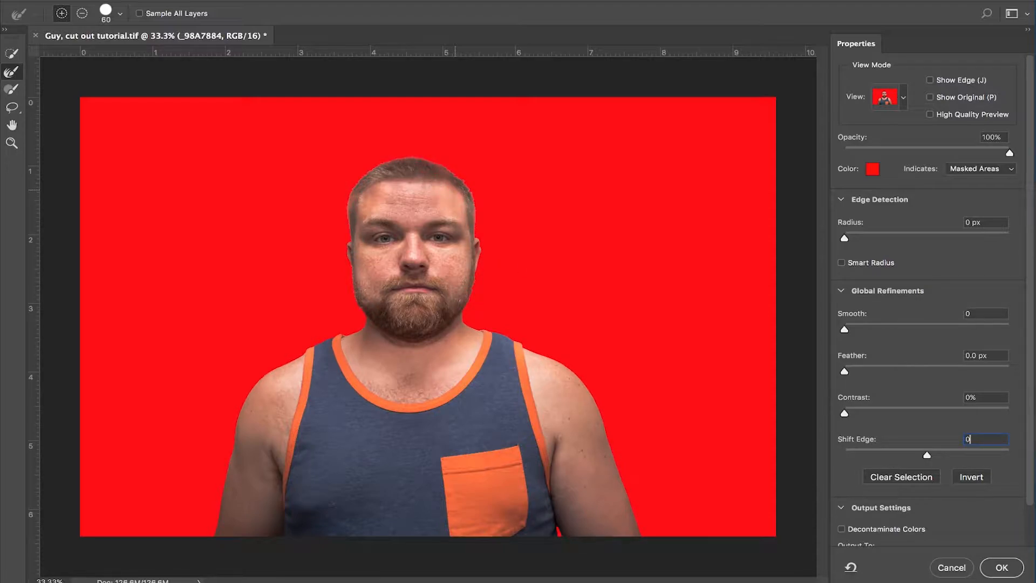
Paint the faint red spot on the forehead near the temple back into the selection with the Brush tool at size 40
key("ctrl+plus")
key("ctrl+plus")
key("ctrl+plus")
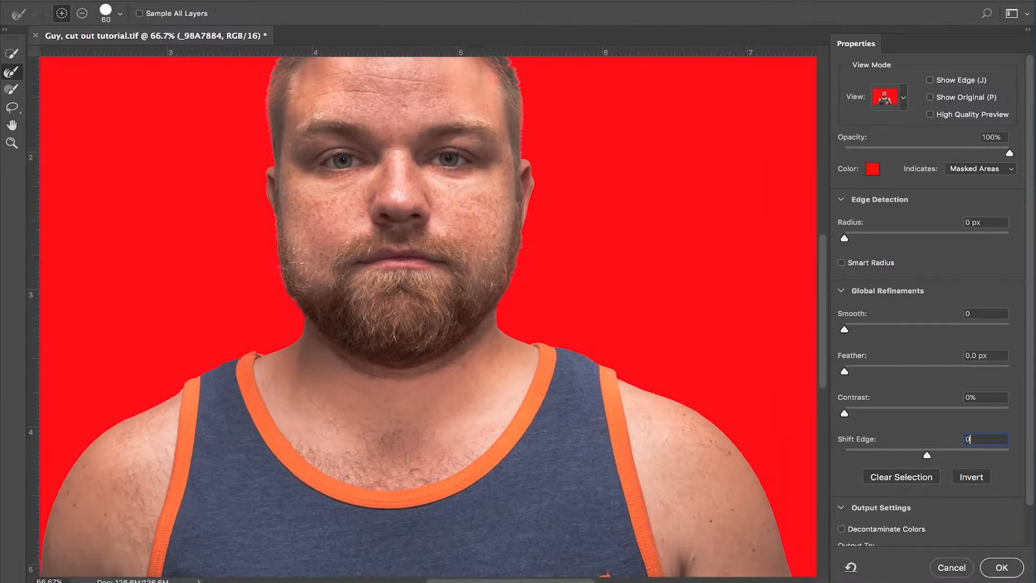
scroll(428, 317, "up", 10)
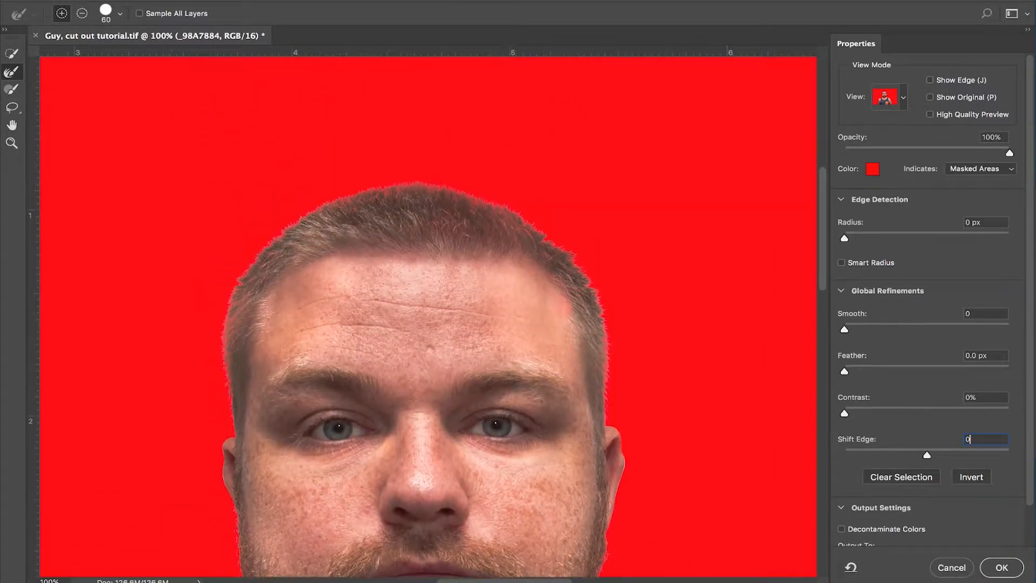
key("b")
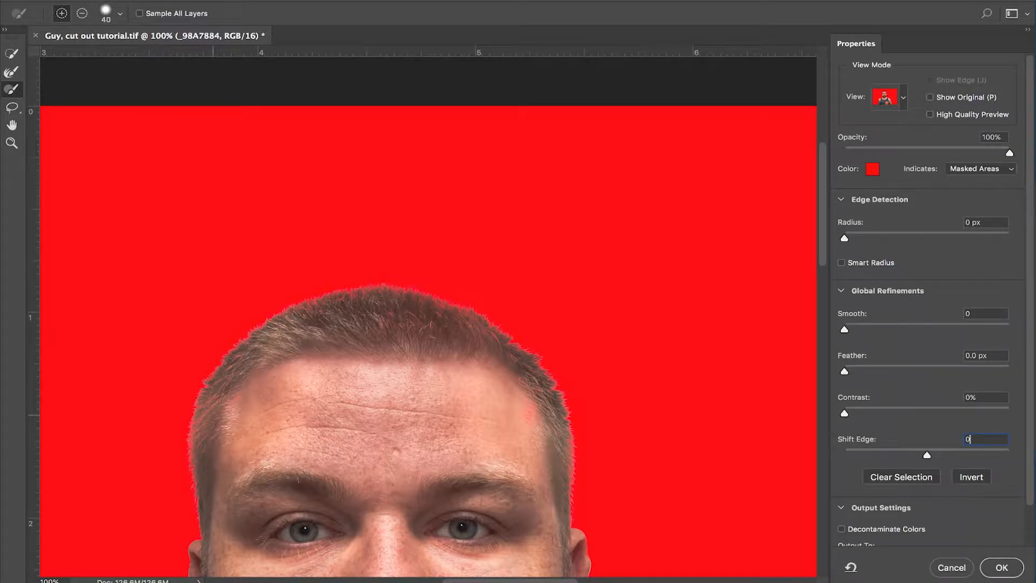
left_click(529, 413)
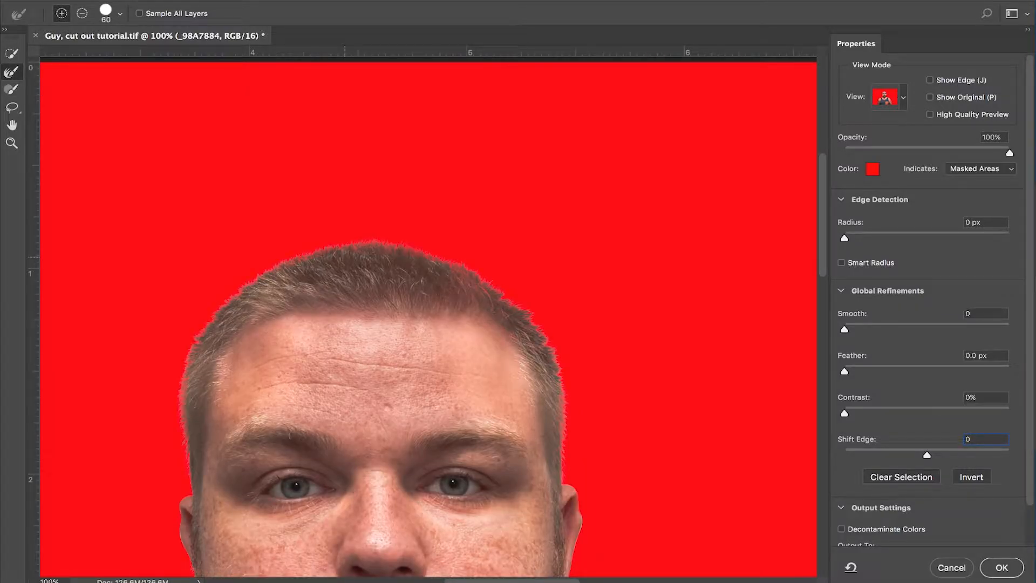
key("alt")
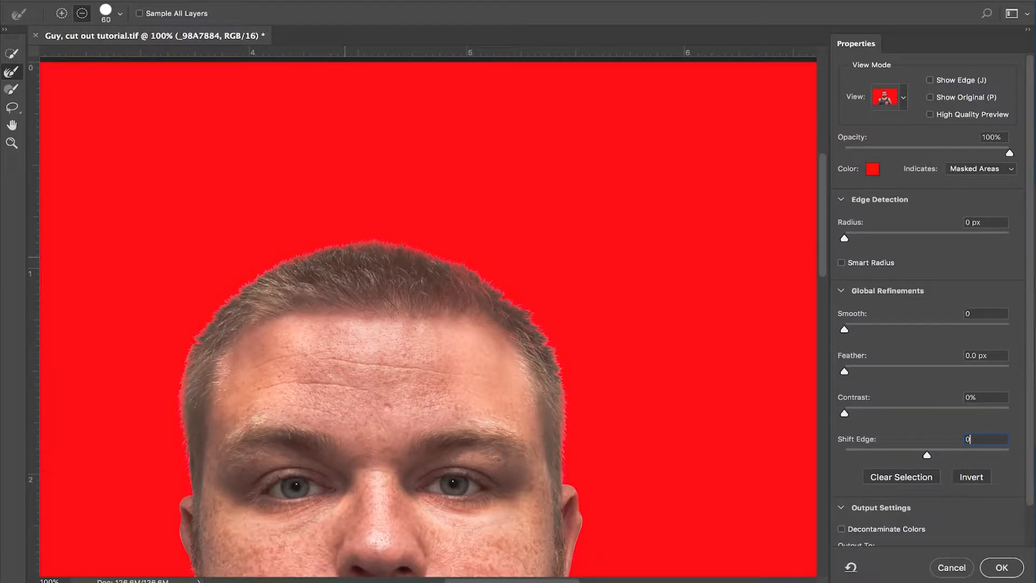
key("b")
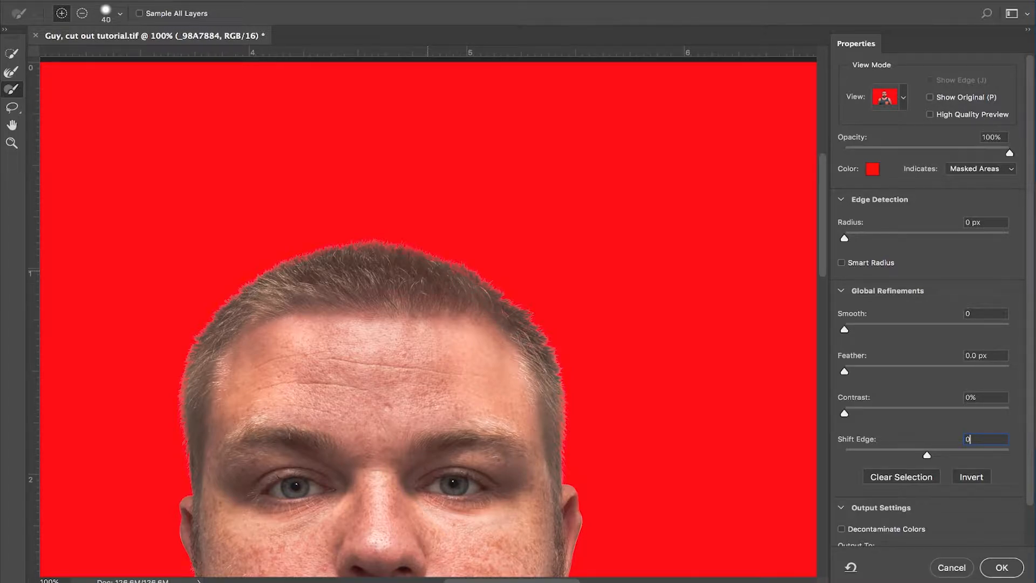
Check the full mask in the Black & White view and return to the Overlay view
key("super+minus")
key("super+minus")
key("super+minus")
key("super+minus")
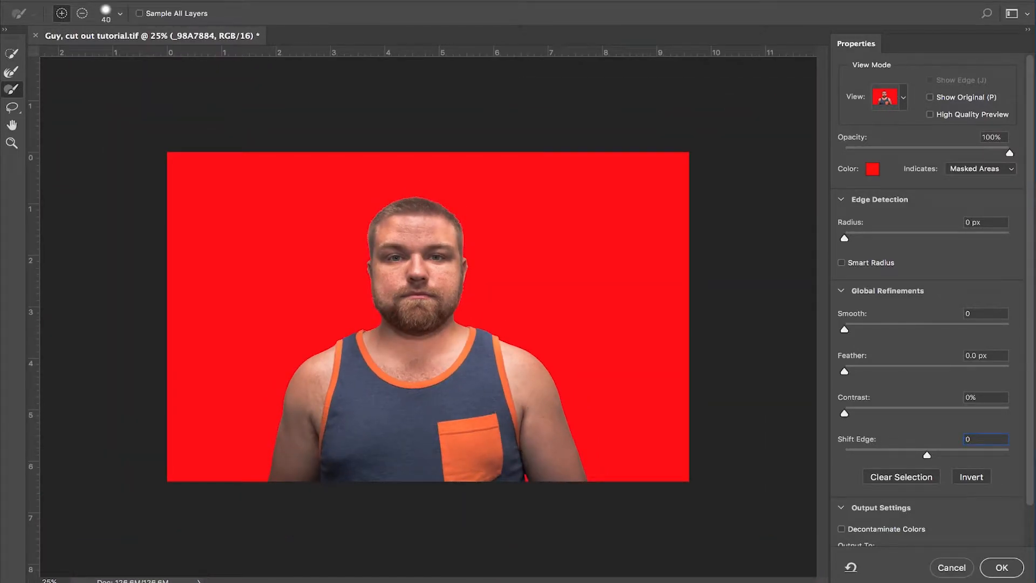
left_click(903, 97)
key("k")
key("v")
key("Escape")
Output the selection as a New Layer with Layer Mask, leaving Decontaminate Colors off
scroll(928, 324, "down", 3)
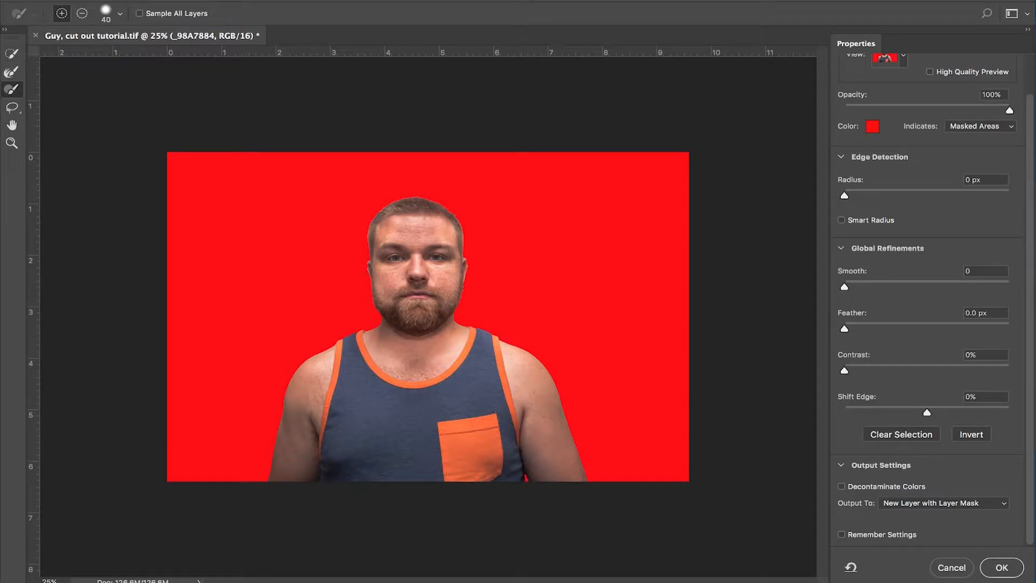
left_click(841, 486)
left_click(842, 486)
left_click(954, 503)
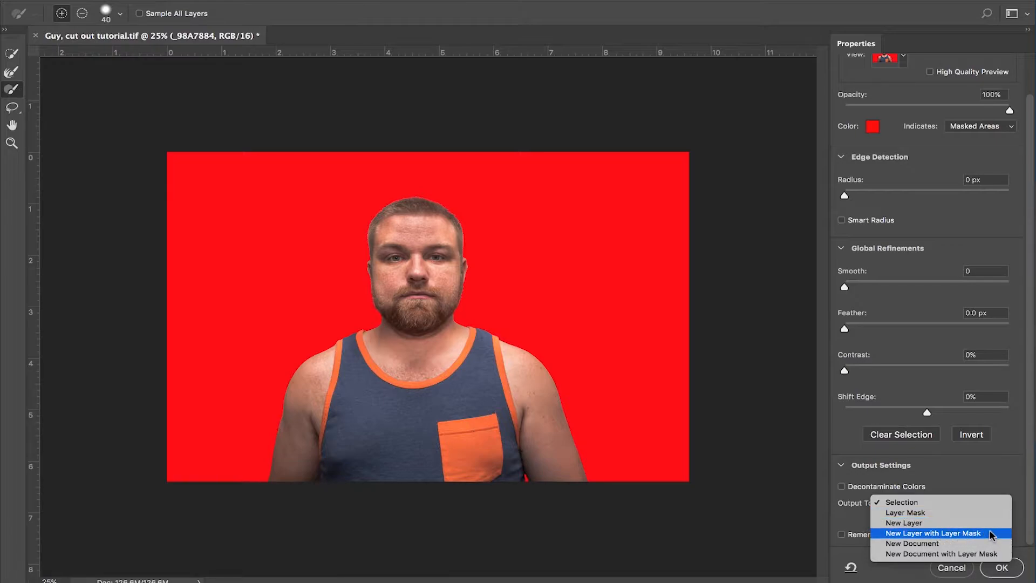
left_click(960, 534)
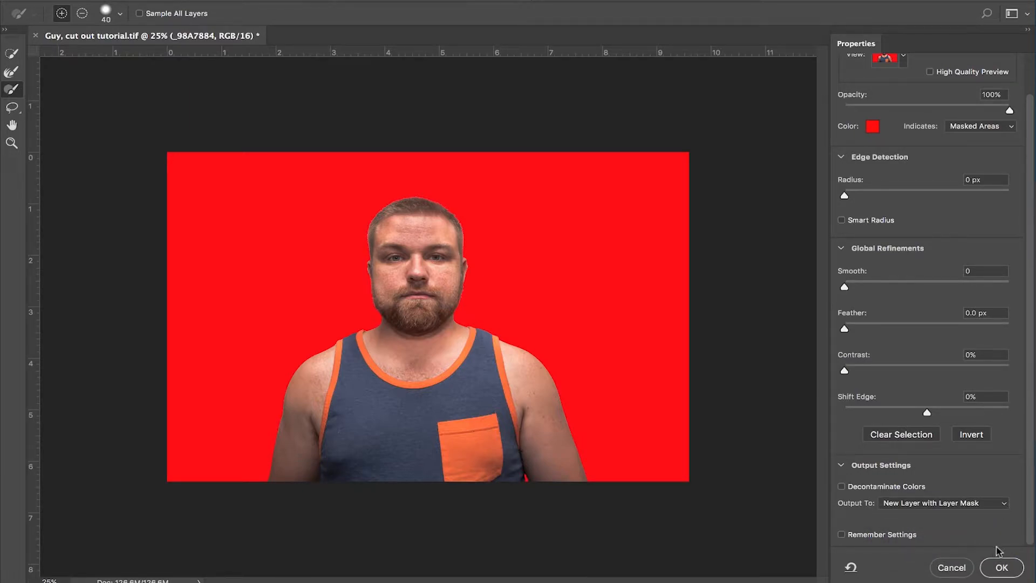
left_click(1000, 566)
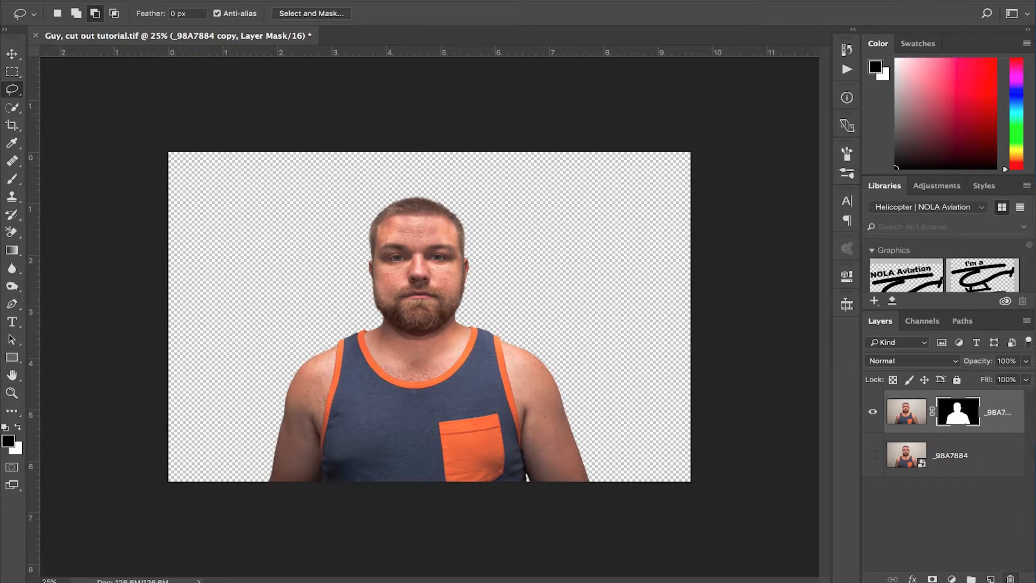
Add a light blue (80c7e2) Solid Color fill layer between the original photo and the masked cutout layer
left_click(963, 458)
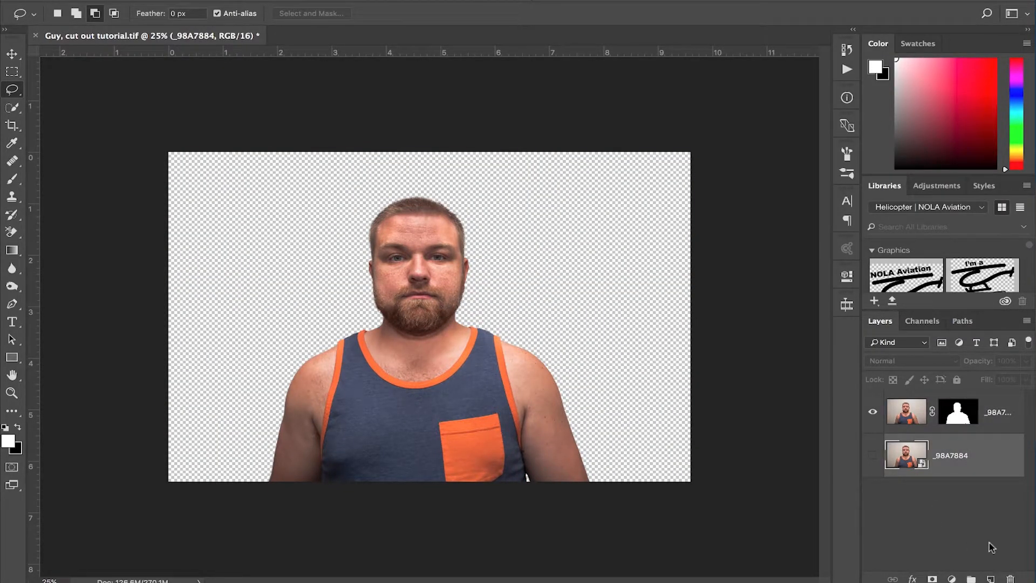
left_click(952, 579)
left_click(950, 320)
left_click(723, 143)
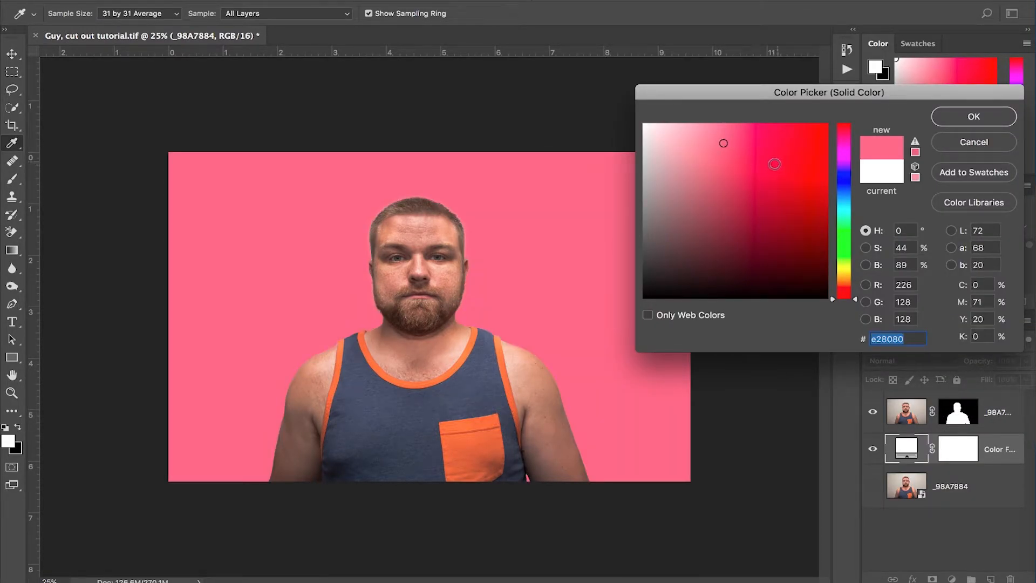
left_click(841, 176)
left_click_drag(843, 184, 839, 201)
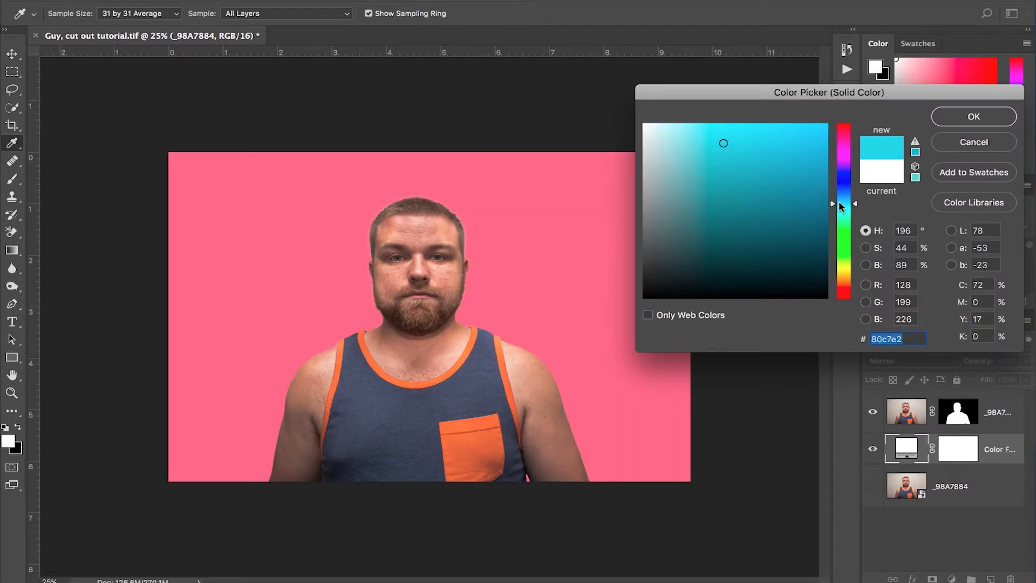
left_click(1005, 125)
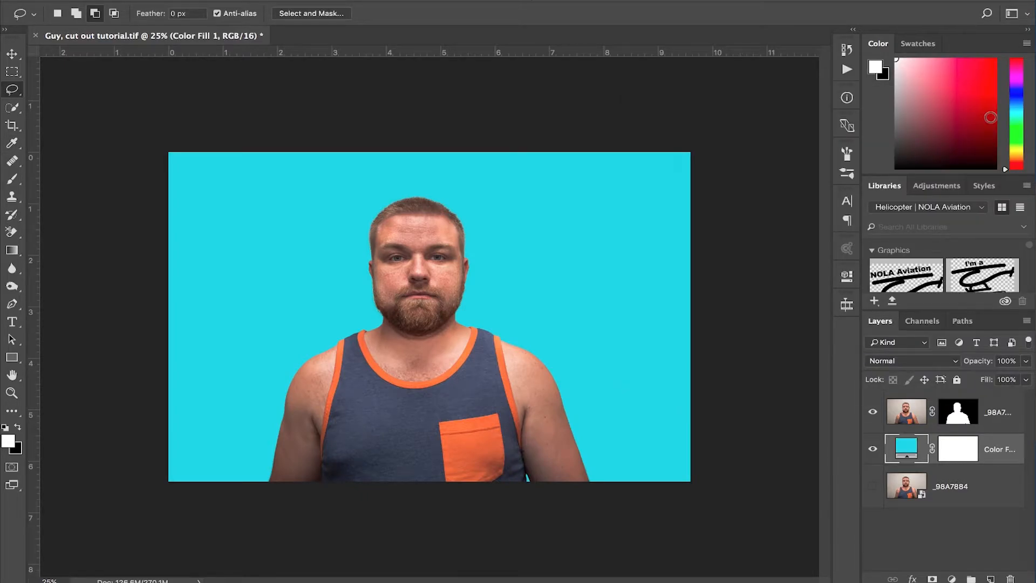